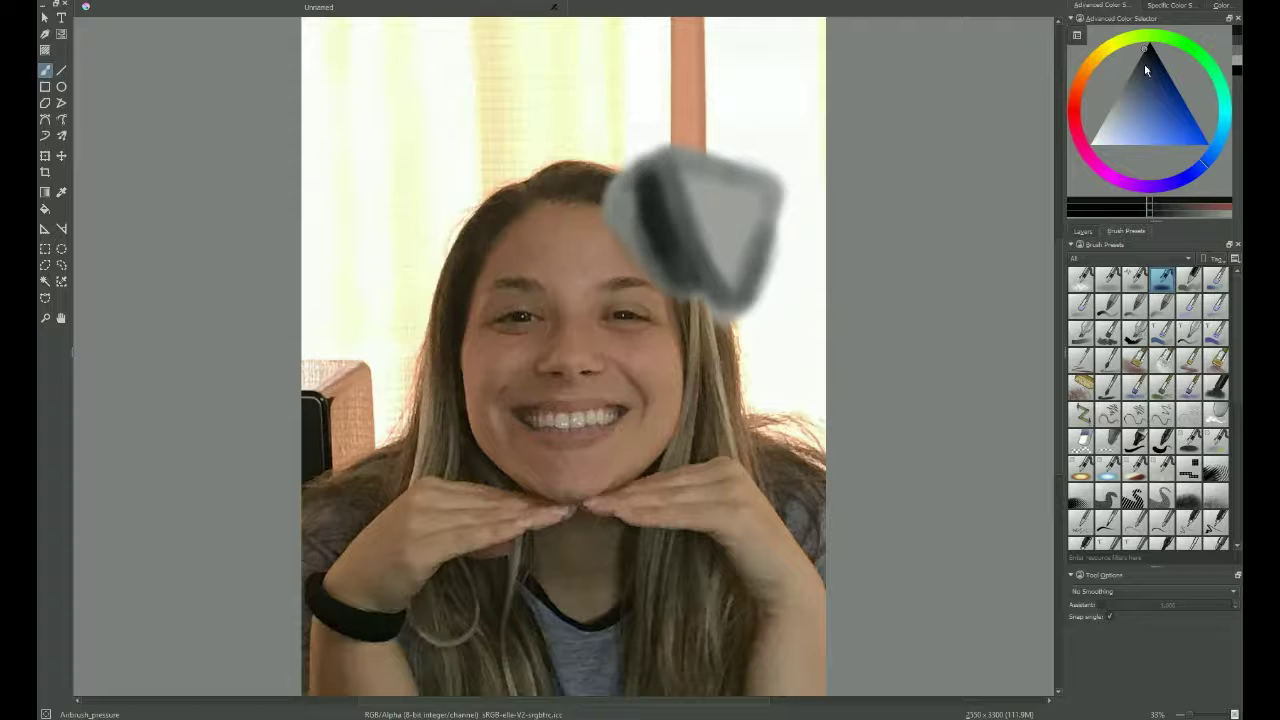
Step: Paint light grey highlights on the ear and blend its dark inner area with the Smudge_water brush
{"action": "left_click_drag", "start_coordinate": [1144, 64], "coordinate": [1101, 122]}
{"action": "mouse_move", "coordinate": [640, 185]}
{"action": "left_mouse_down"}
{"action": "mouse_move", "coordinate": [766, 185]}
{"action": "mouse_move", "coordinate": [761, 227]}
{"action": "mouse_move", "coordinate": [729, 179]}
{"action": "mouse_move", "coordinate": [645, 203]}
{"action": "left_mouse_up"}
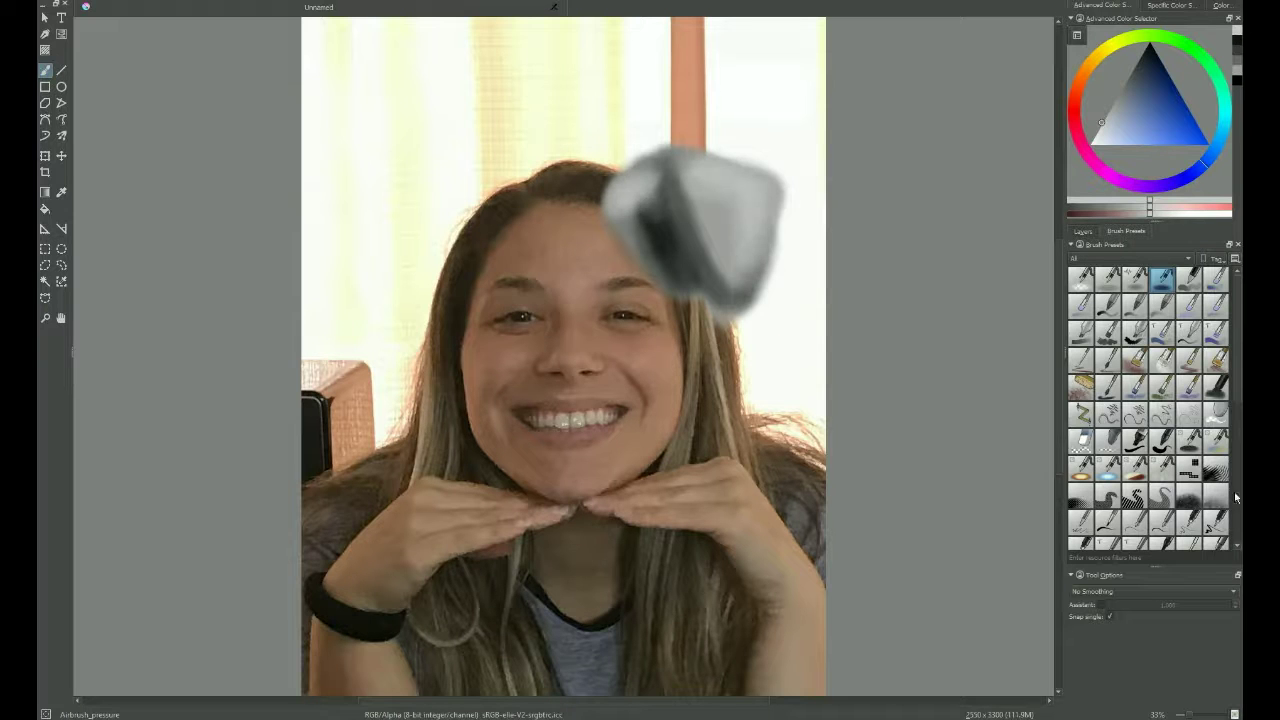
{"action": "scroll", "coordinate": [1110, 515], "scroll_direction": "down", "scroll_amount": 3}
{"action": "scroll", "coordinate": [1150, 460], "scroll_direction": "up", "scroll_amount": 2}
{"action": "left_click", "coordinate": [1108, 467]}
{"action": "scroll", "coordinate": [657, 300], "scroll_direction": "up", "scroll_amount": 5}
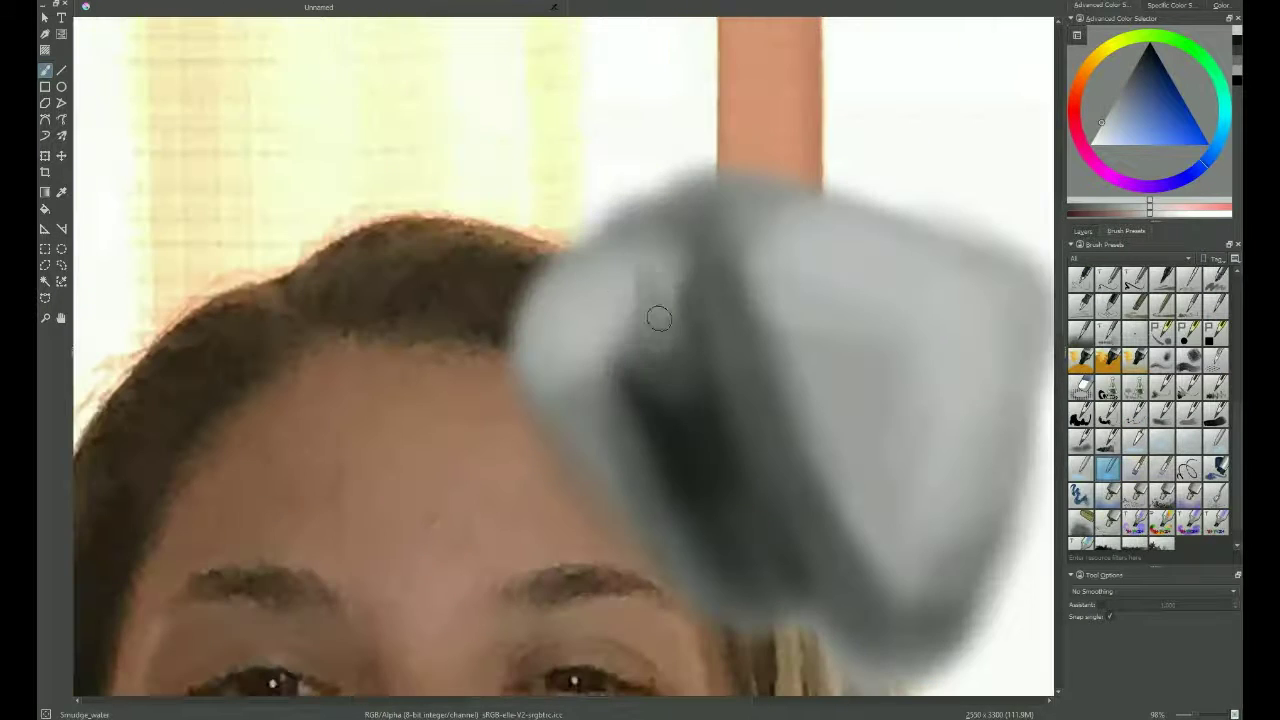
{"action": "mouse_move", "coordinate": [660, 300]}
{"action": "left_mouse_down"}
{"action": "mouse_move", "coordinate": [657, 314]}
{"action": "mouse_move", "coordinate": [655, 275]}
{"action": "mouse_move", "coordinate": [594, 300]}
{"action": "mouse_move", "coordinate": [600, 330]}
{"action": "left_mouse_up"}
{"action": "left_click", "coordinate": [1083, 231]}
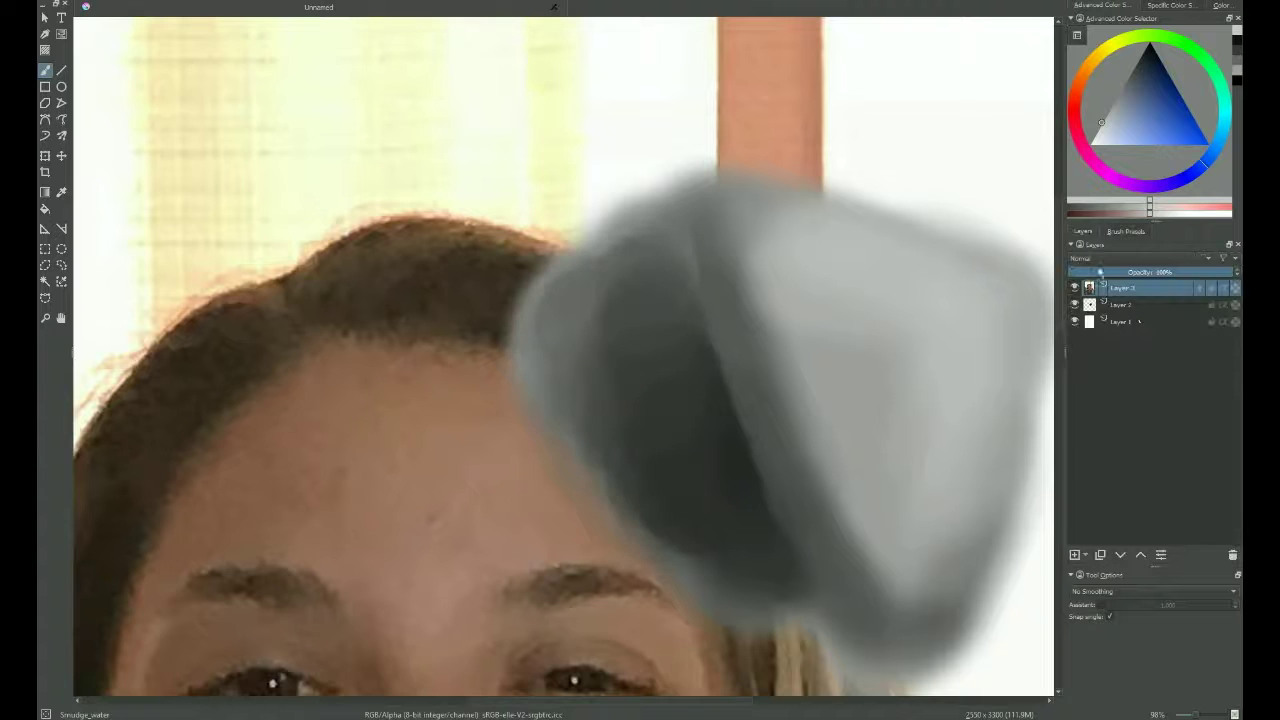
{"action": "left_click_drag", "start_coordinate": [580, 430], "coordinate": [651, 271]}
Step: Paint a mid-grey rim and lighter highlights on the ear using Airbrush_pressure and greys sampled from the ear
{"action": "left_click", "coordinate": [1125, 231]}
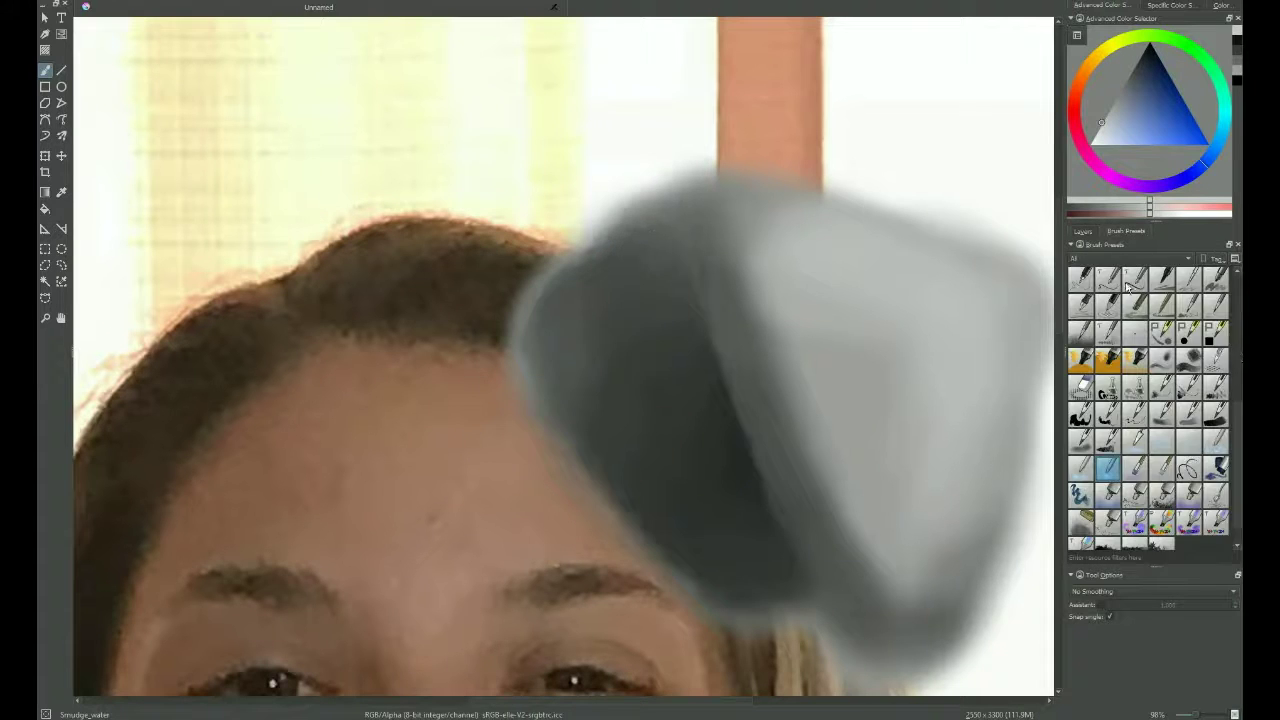
{"action": "scroll", "coordinate": [1239, 318], "scroll_direction": "up", "scroll_amount": 2}
{"action": "left_click", "coordinate": [1161, 277]}
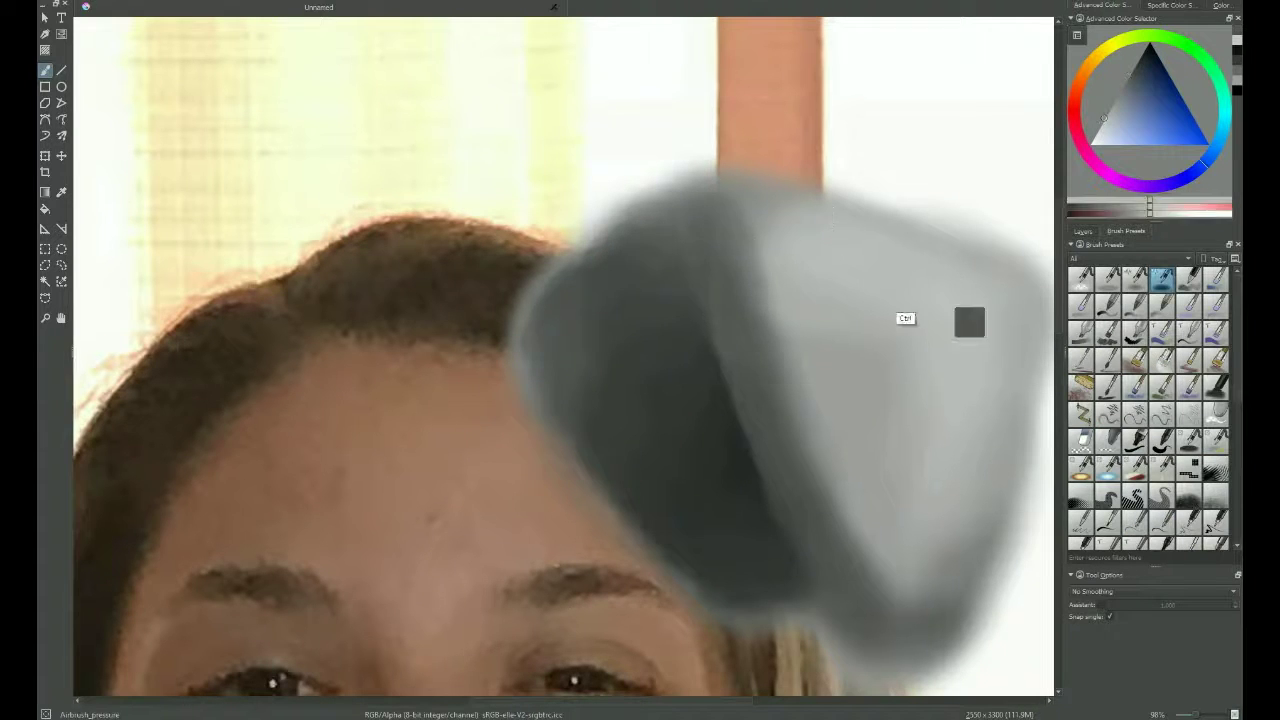
{"action": "left_click", "coordinate": [657, 229], "text": "ctrl"}
{"action": "mouse_move", "coordinate": [657, 229]}
{"action": "left_mouse_down"}
{"action": "mouse_move", "coordinate": [850, 575]}
{"action": "mouse_move", "coordinate": [662, 258]}
{"action": "mouse_move", "coordinate": [744, 209]}
{"action": "left_mouse_up"}
{"action": "key", "text": "minus"}
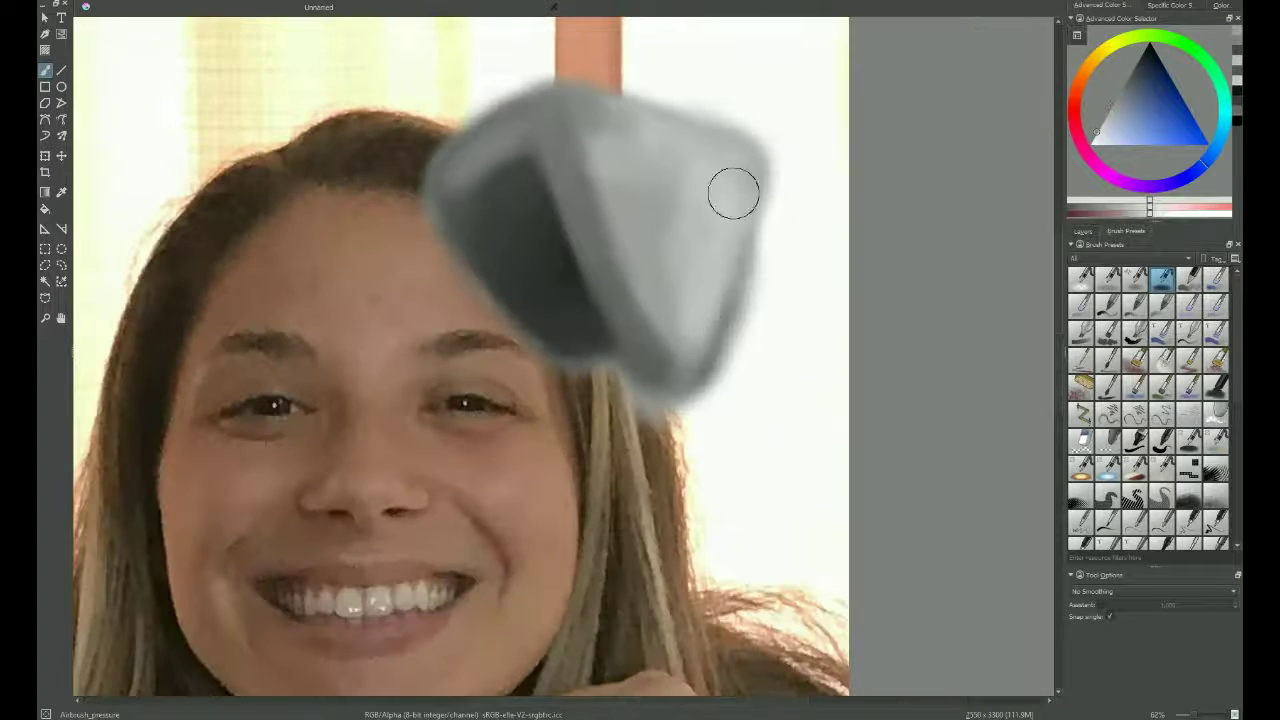
{"action": "key", "text": "minus"}
{"action": "key", "text": "plus"}
Step: Blend the ear's inner edge into the forehead skin with the Smudge_water brush
{"action": "key", "text": "slash"}
{"action": "scroll", "coordinate": [1239, 410], "scroll_direction": "down", "scroll_amount": 3}
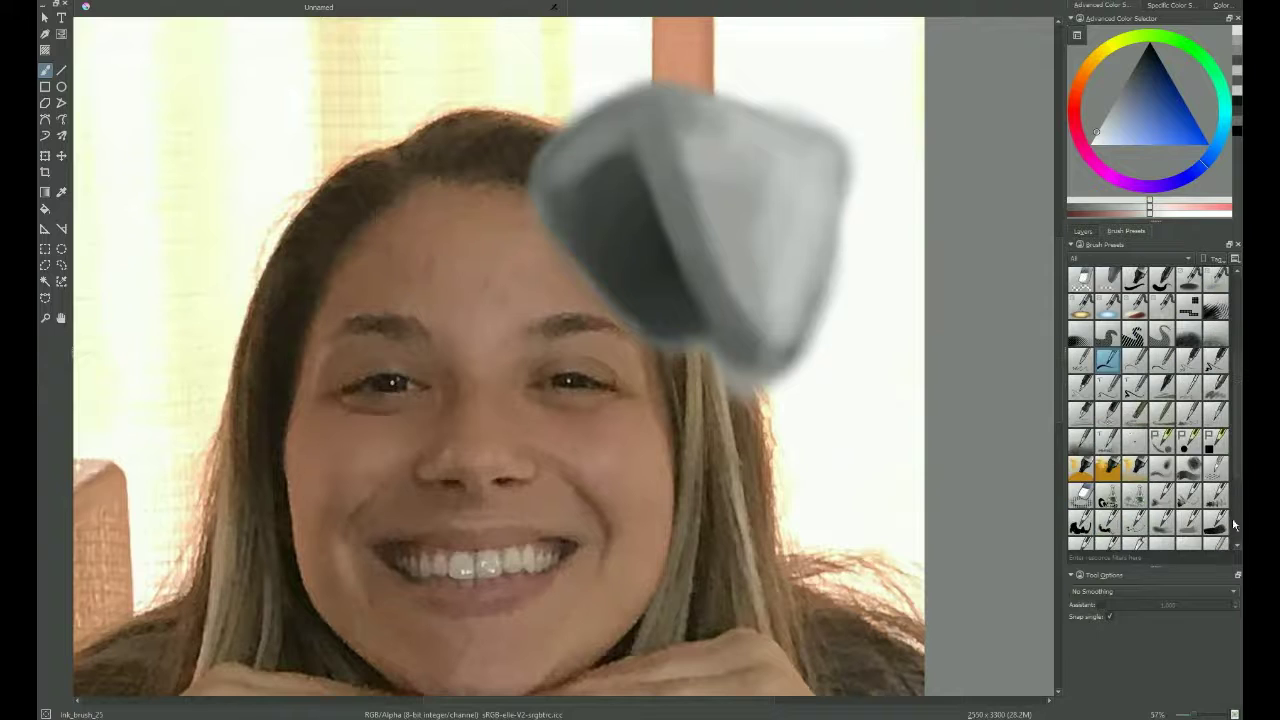
{"action": "left_click", "coordinate": [1107, 467]}
{"action": "left_click", "coordinate": [497, 237], "text": "ctrl"}
{"action": "mouse_move", "coordinate": [497, 237]}
{"action": "left_mouse_down"}
{"action": "mouse_move", "coordinate": [530, 261]}
{"action": "mouse_move", "coordinate": [554, 242]}
{"action": "mouse_move", "coordinate": [613, 347]}
{"action": "mouse_move", "coordinate": [536, 274]}
{"action": "mouse_move", "coordinate": [535, 233]}
{"action": "left_mouse_up"}
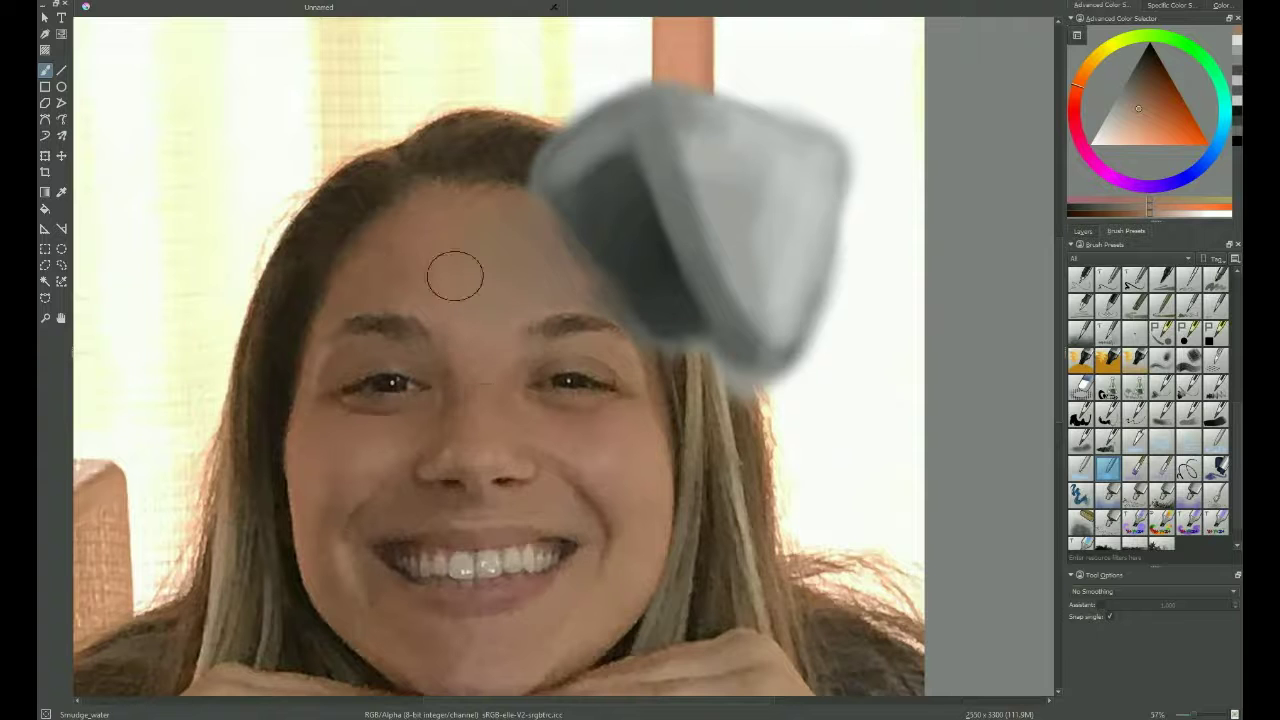
{"action": "scroll", "coordinate": [522, 296], "scroll_direction": "up", "scroll_amount": 5}
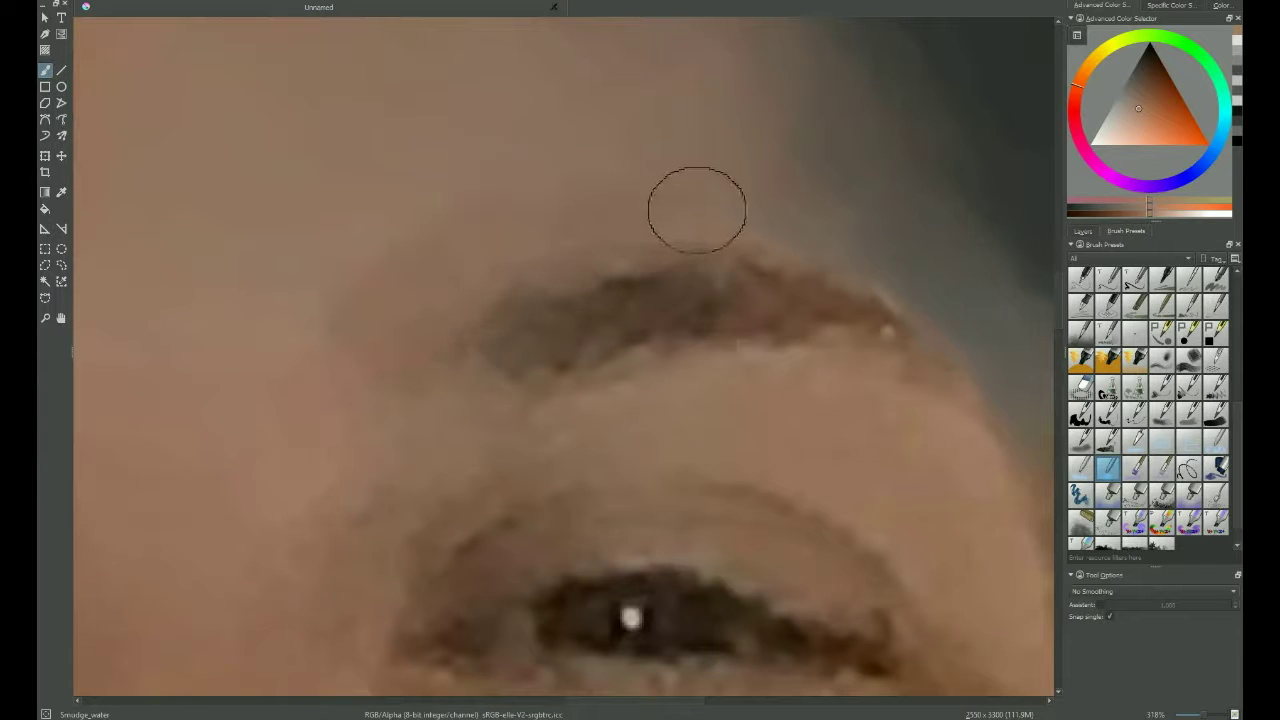
{"action": "scroll", "coordinate": [838, 232], "scroll_direction": "down", "scroll_amount": 4}
{"action": "scroll", "coordinate": [660, 351], "scroll_direction": "up", "scroll_amount": 2}
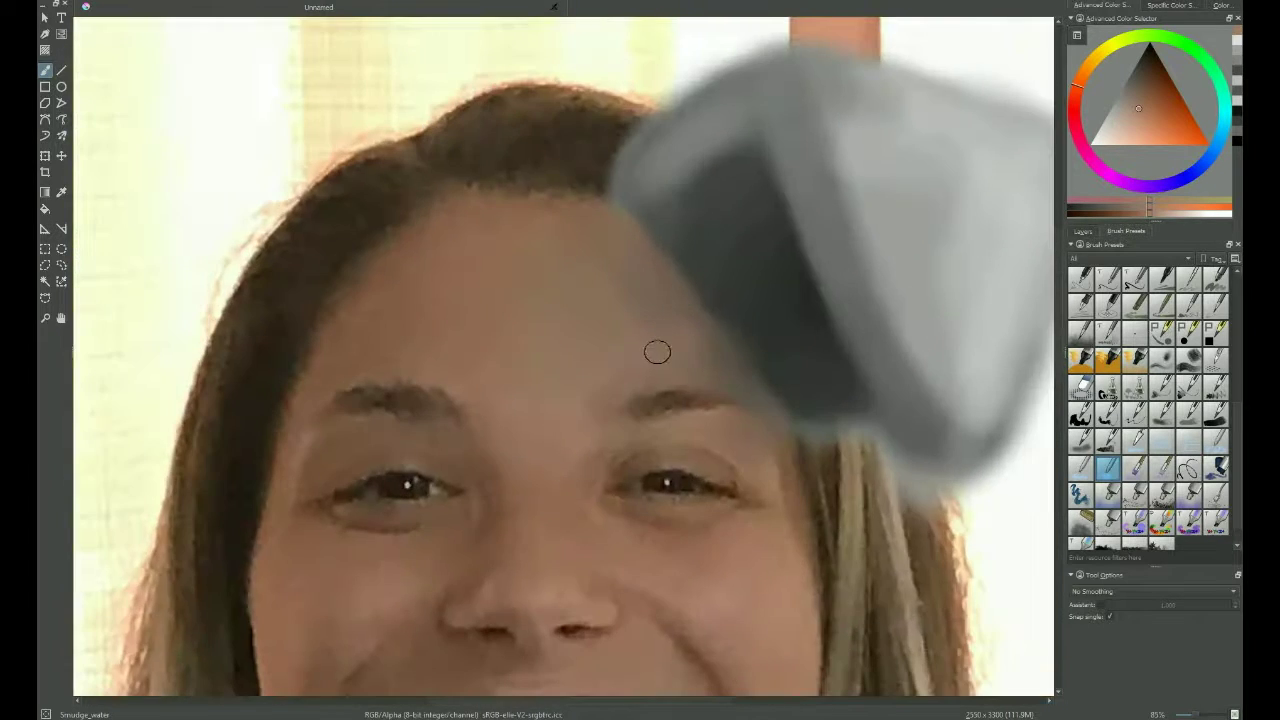
{"action": "scroll", "coordinate": [669, 360], "scroll_direction": "down", "scroll_amount": 3}
{"action": "scroll", "coordinate": [620, 205], "scroll_direction": "up", "scroll_amount": 5}
Step: Outline the ear with a polygonal selection and place a mirrored copy of it on the other side of the head
{"action": "key", "text": "ctrl+r"}
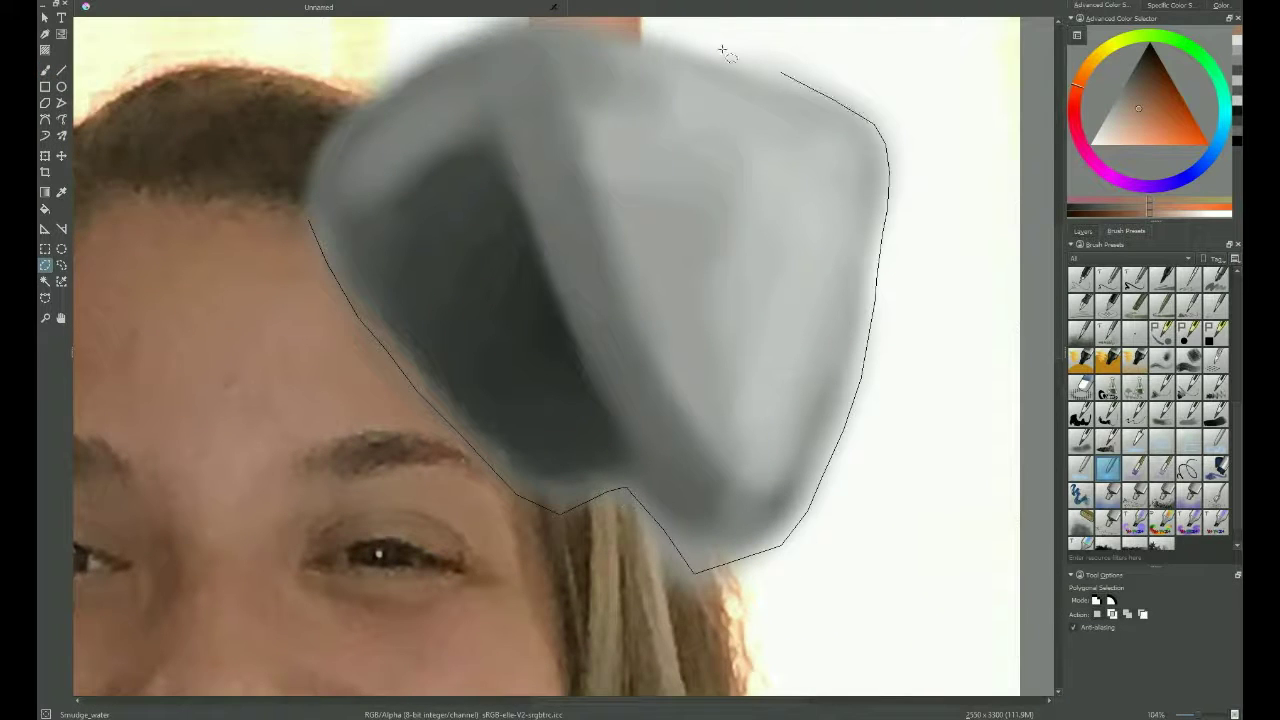
{"action": "scroll", "coordinate": [380, 213], "scroll_direction": "down", "scroll_amount": 3}
{"action": "key", "text": "ctrl+t"}
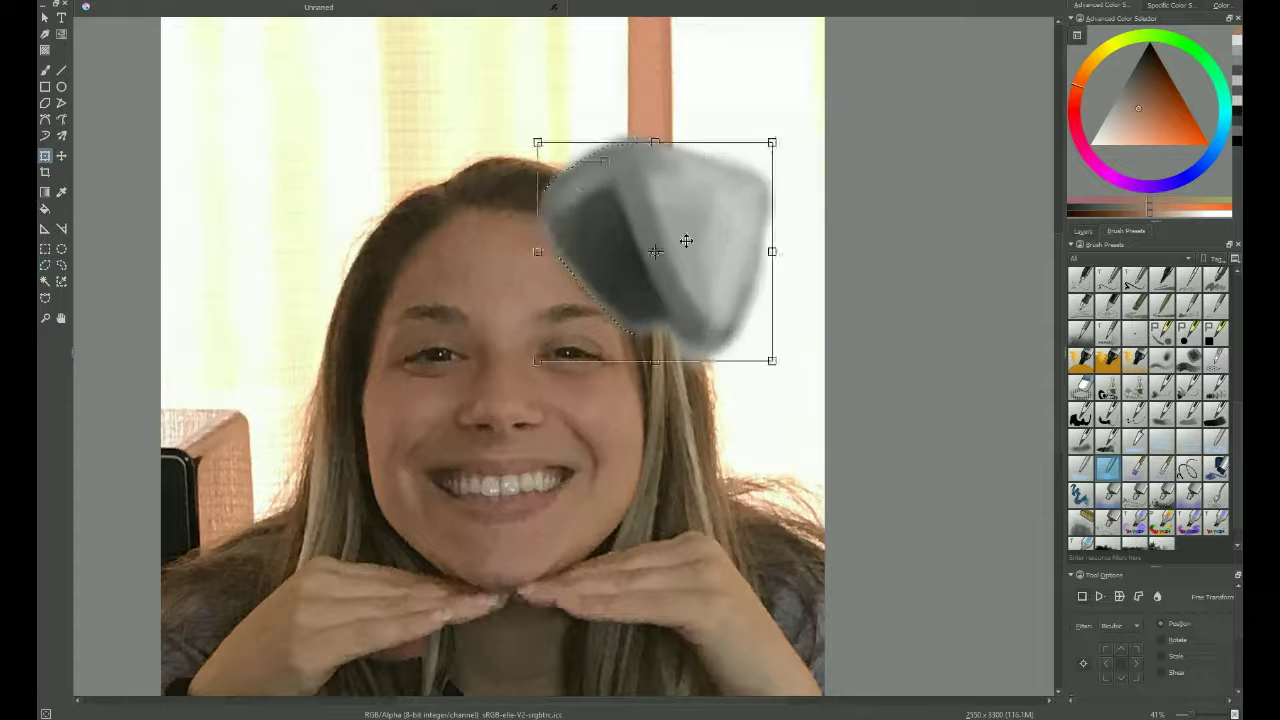
{"action": "left_click_drag", "start_coordinate": [566, 222], "coordinate": [250, 210]}
{"action": "key", "text": "Return"}
Step: Smudge the hard edges of the mirrored ear into the surrounding curtain, hair and forehead
{"action": "key", "text": "b"}
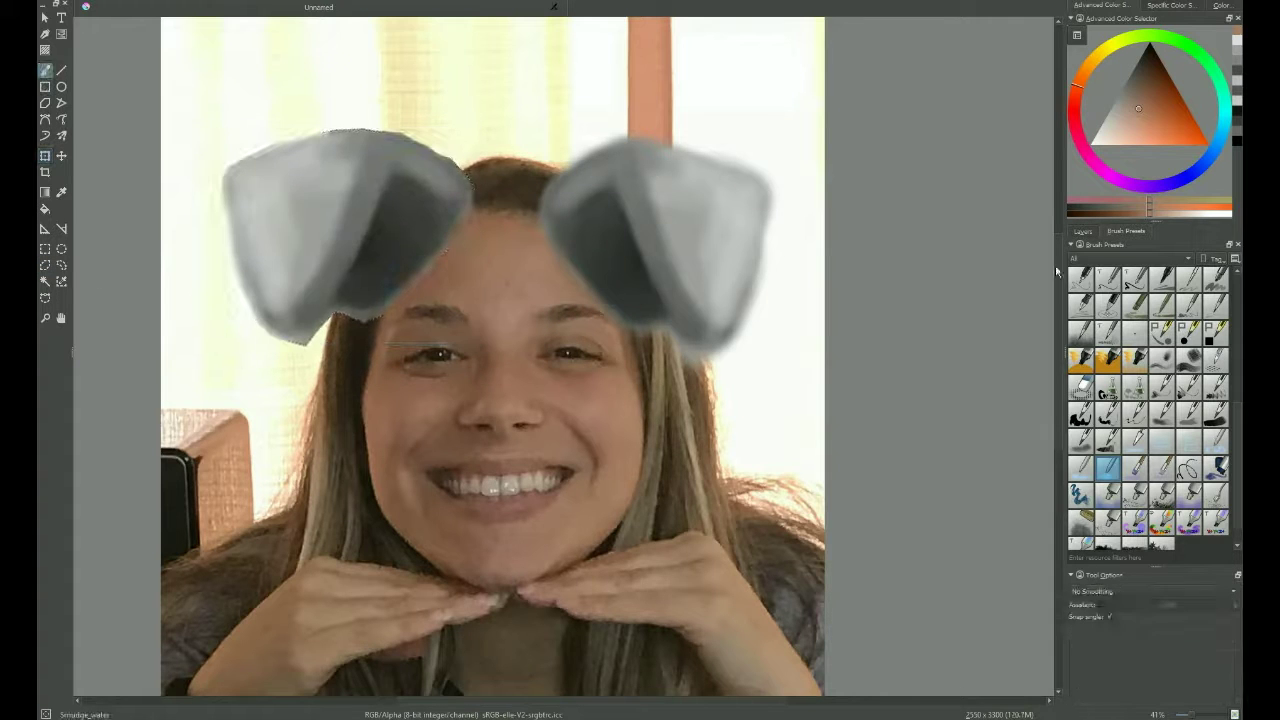
{"action": "scroll", "coordinate": [400, 290], "scroll_direction": "up", "scroll_amount": 3}
{"action": "left_click_drag", "start_coordinate": [410, 303], "coordinate": [300, 400]}
{"action": "scroll", "coordinate": [446, 414], "scroll_direction": "down", "scroll_amount": 2}
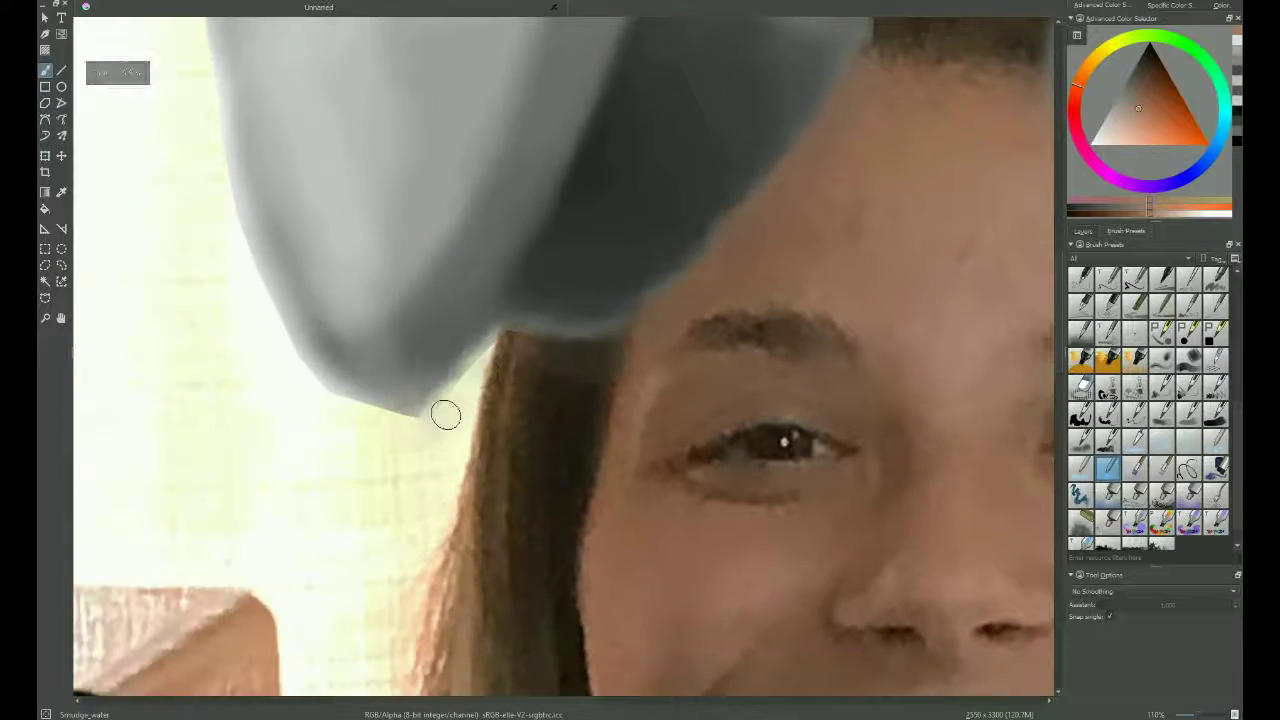
{"action": "scroll", "coordinate": [303, 432], "scroll_direction": "up", "scroll_amount": 1}
{"action": "scroll", "coordinate": [303, 432], "scroll_direction": "up", "scroll_amount": 2}
{"action": "mouse_move", "coordinate": [377, 289]}
{"action": "left_mouse_down"}
{"action": "mouse_move", "coordinate": [624, 183]}
{"action": "mouse_move", "coordinate": [703, 169]}
{"action": "mouse_move", "coordinate": [685, 141]}
{"action": "mouse_move", "coordinate": [700, 138]}
{"action": "mouse_move", "coordinate": [985, 310]}
{"action": "left_mouse_up"}
{"action": "scroll", "coordinate": [398, 511], "scroll_direction": "down", "scroll_amount": 3}
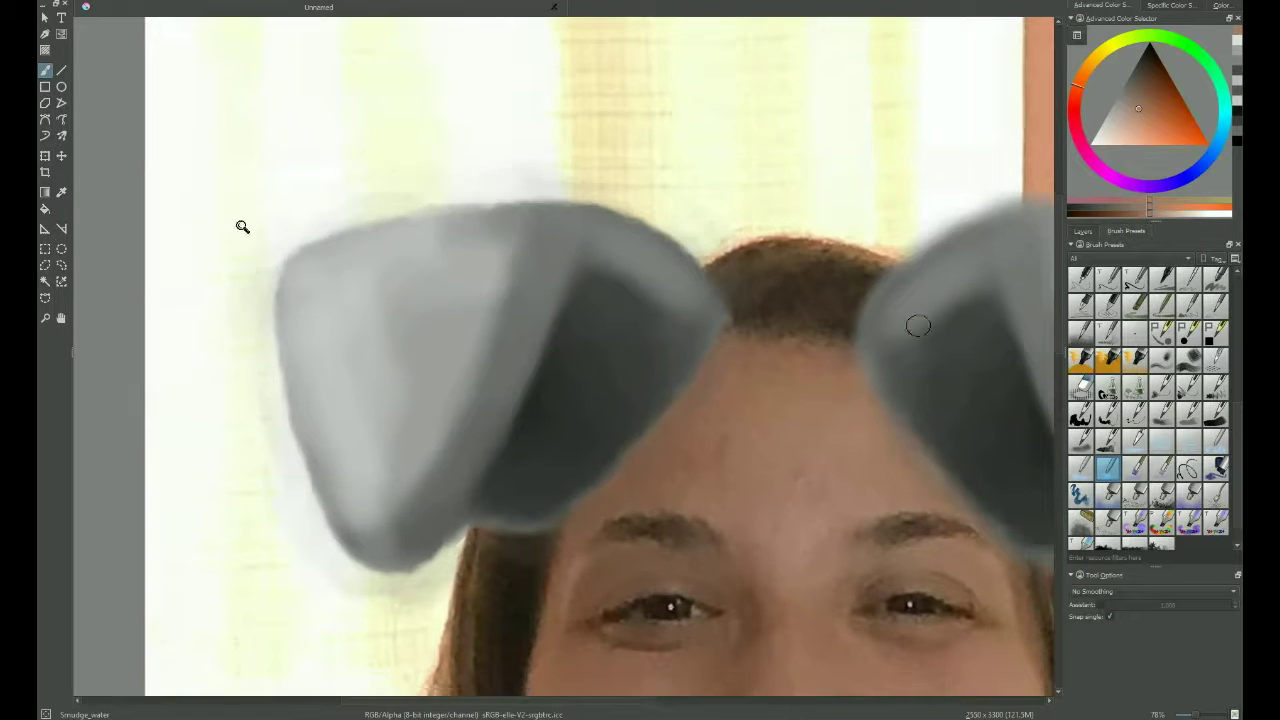
Step: Reposition both ears slightly on the head with a free transform
{"action": "scroll", "coordinate": [723, 283], "scroll_direction": "down", "scroll_amount": 3}
{"action": "key", "text": "ctrl+t"}
{"action": "left_click_drag", "start_coordinate": [466, 266], "coordinate": [471, 260]}
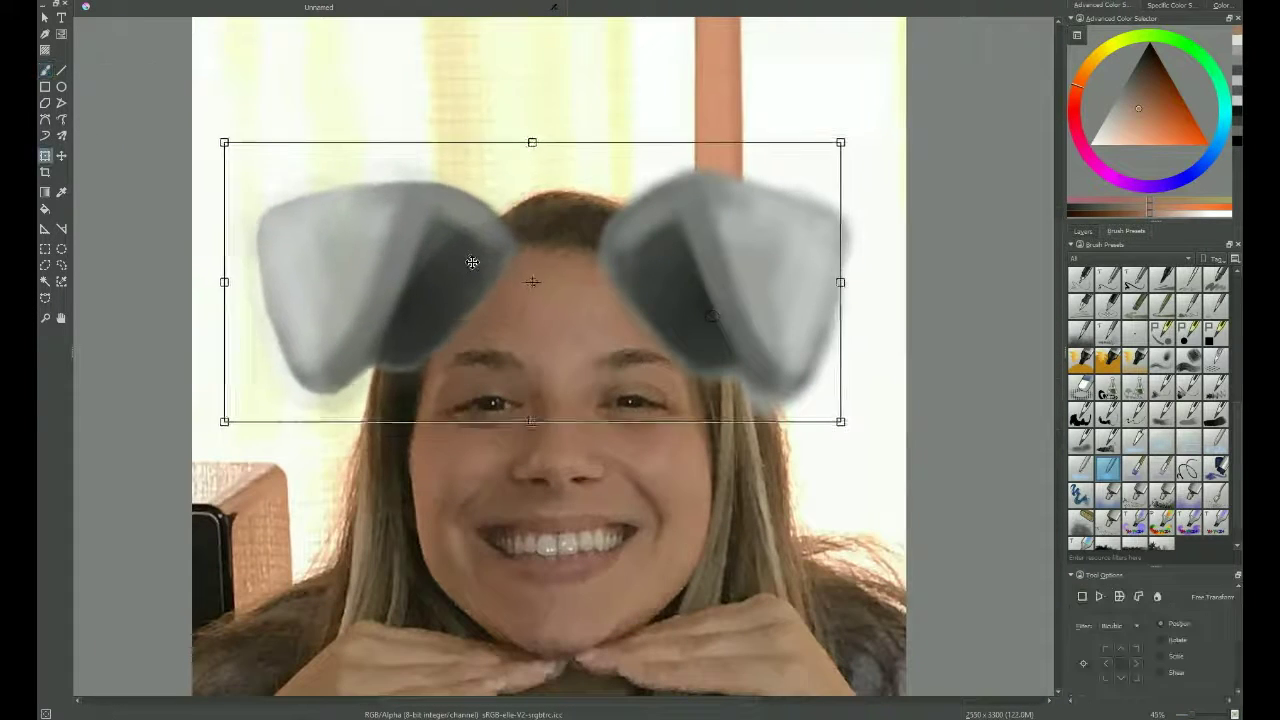
{"action": "key", "text": "Return"}
Step: Paint a black oval dog nose over the woman's nose with Airbrush_pressure and add a dark grey highlight at its centre
{"action": "scroll", "coordinate": [1170, 290], "scroll_direction": "up", "scroll_amount": 3}
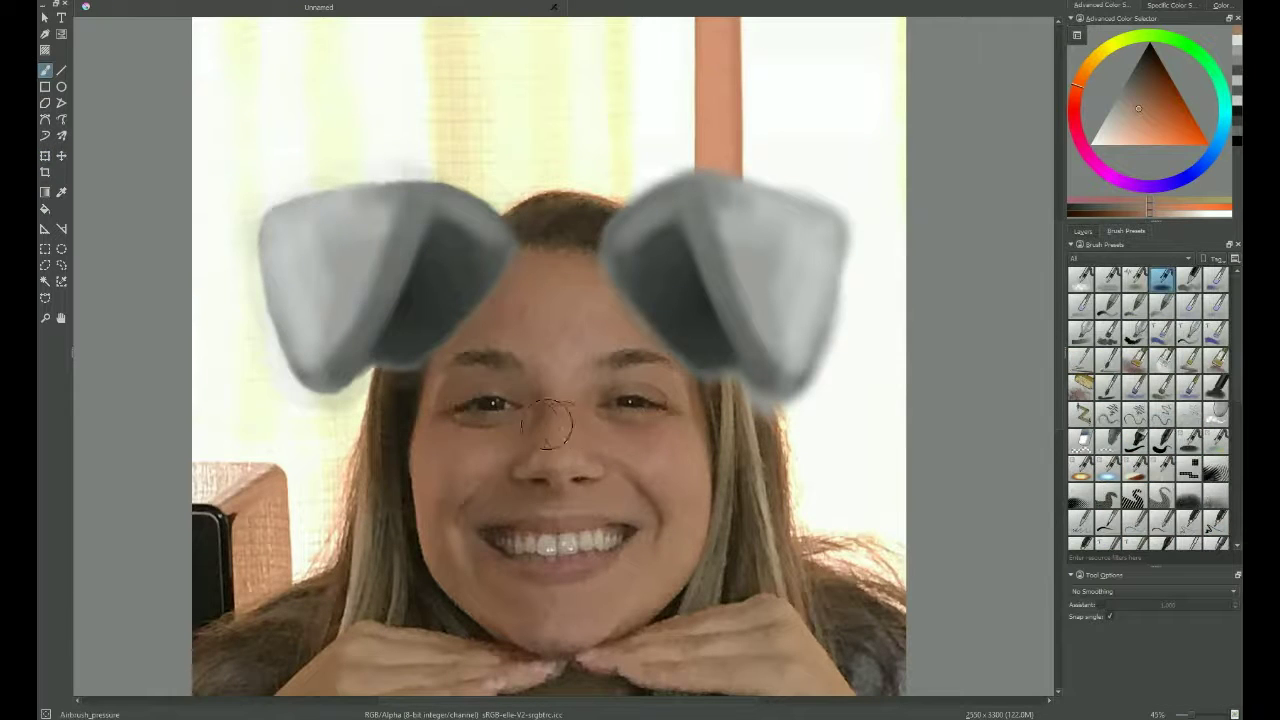
{"action": "left_click", "coordinate": [490, 405], "text": "ctrl"}
{"action": "left_click_drag", "start_coordinate": [540, 445], "coordinate": [575, 490]}
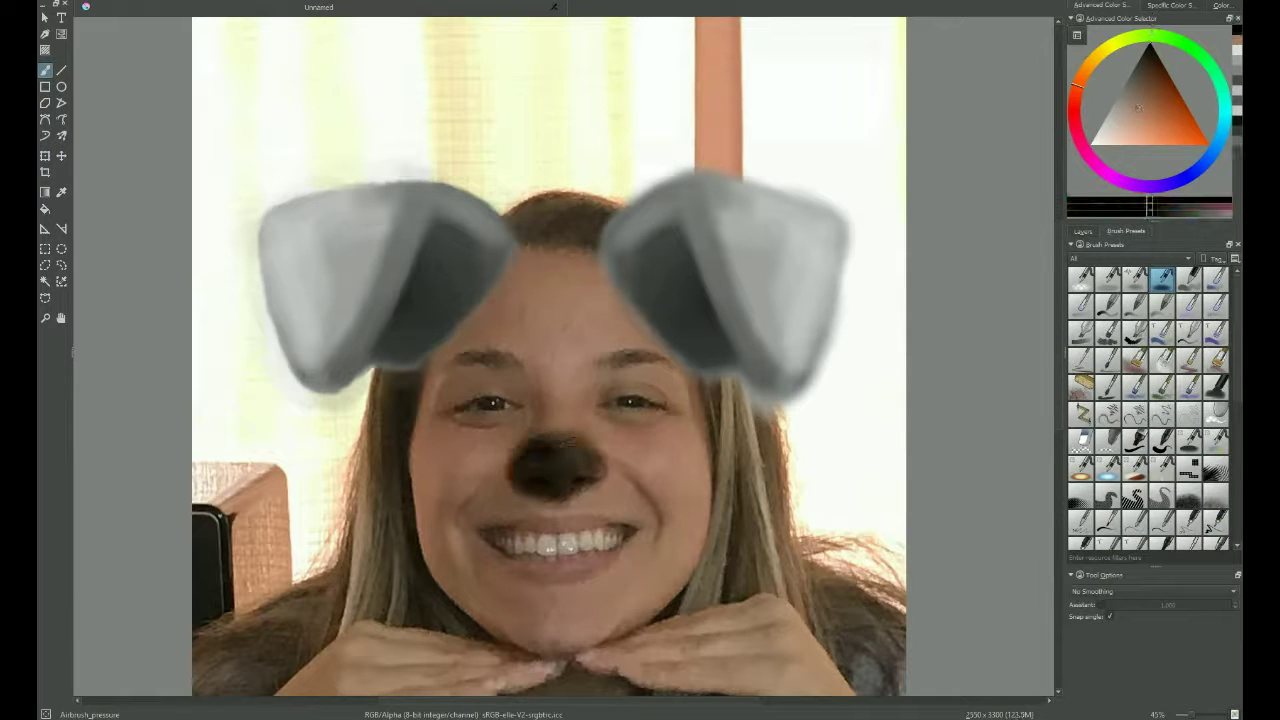
{"action": "left_click", "coordinate": [558, 475], "text": "ctrl"}
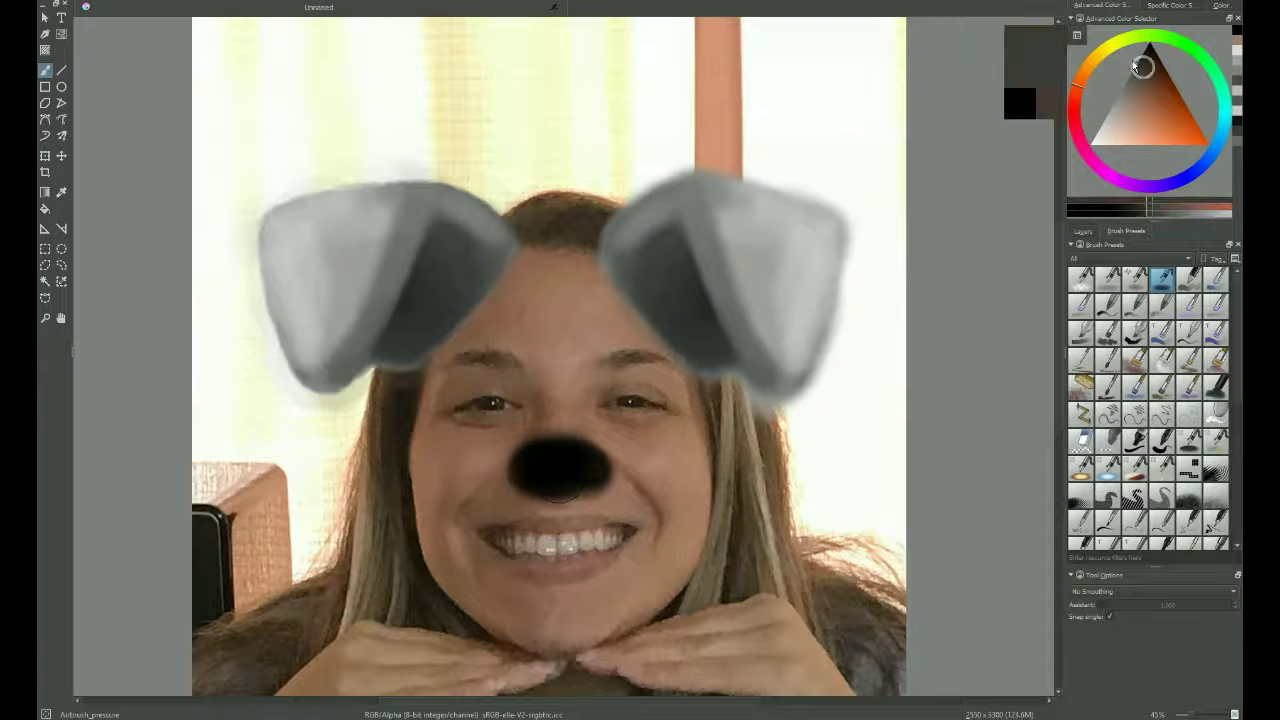
{"action": "scroll", "coordinate": [737, 420], "scroll_direction": "up", "scroll_amount": 5}
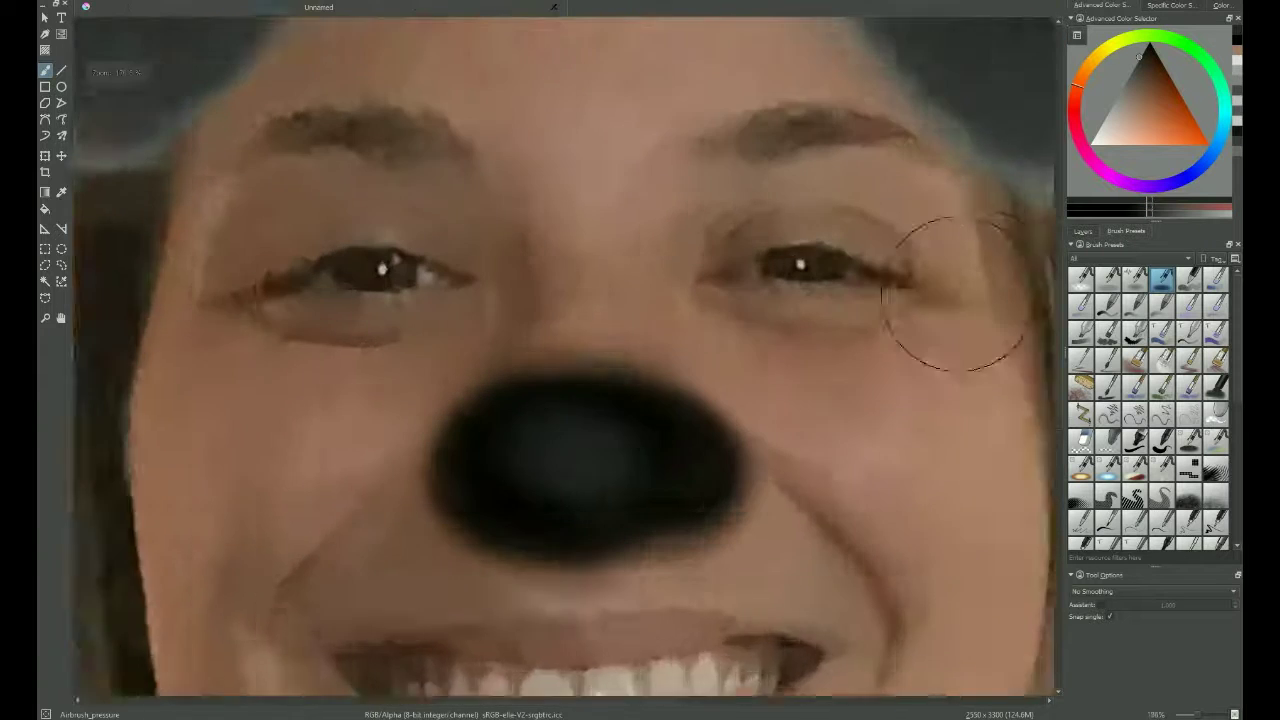
Step: Fill both eyes with solid pure red using the Ink_brush_25 preset
{"action": "left_click", "coordinate": [1076, 113]}
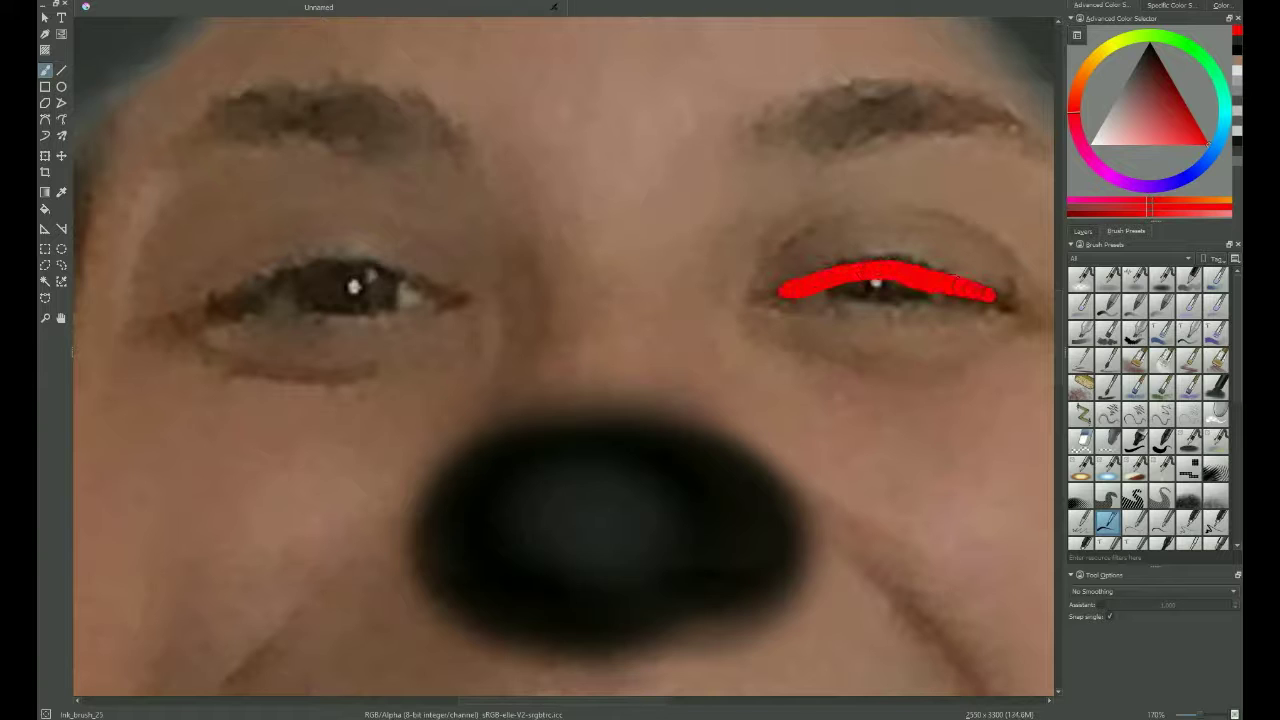
{"action": "left_click_drag", "start_coordinate": [995, 296], "coordinate": [785, 294]}
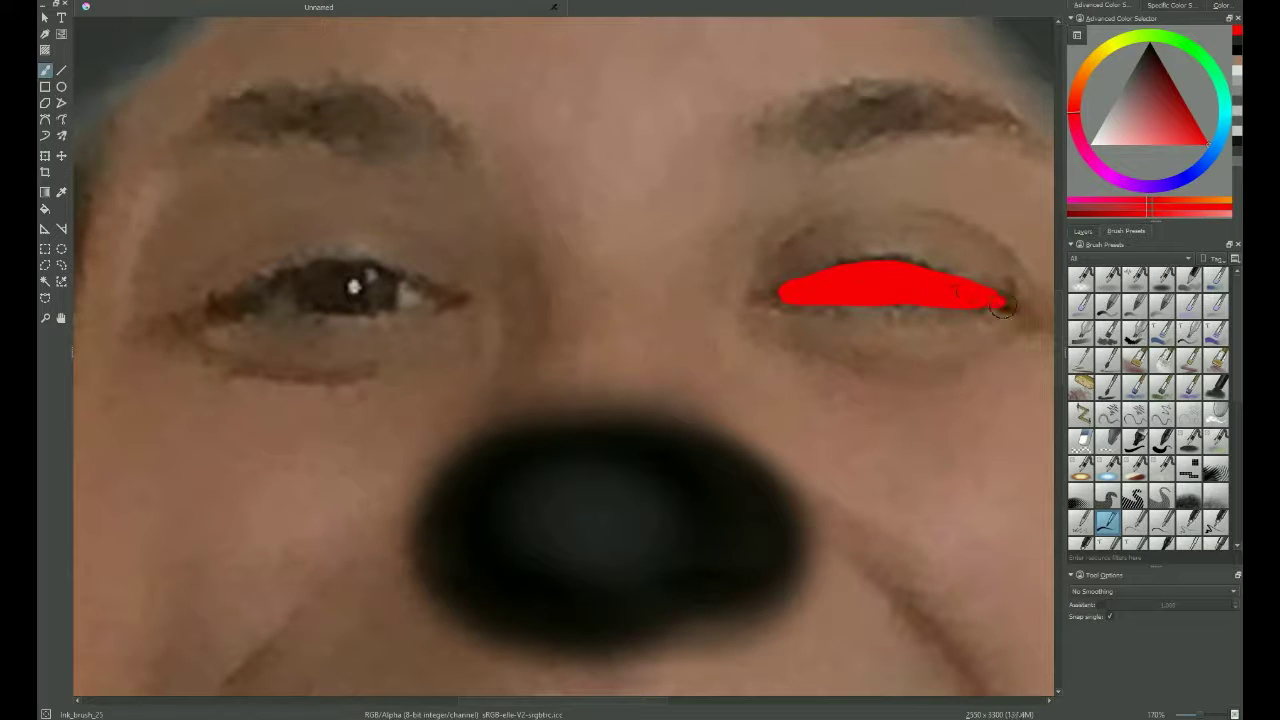
{"action": "scroll", "coordinate": [340, 300], "scroll_direction": "up", "scroll_amount": 2}
{"action": "mouse_move", "coordinate": [355, 335]}
{"action": "left_mouse_down"}
{"action": "mouse_move", "coordinate": [470, 340]}
{"action": "mouse_move", "coordinate": [600, 275]}
{"action": "mouse_move", "coordinate": [410, 280]}
{"action": "mouse_move", "coordinate": [365, 310]}
{"action": "left_mouse_up"}
{"action": "scroll", "coordinate": [365, 310], "scroll_direction": "down", "scroll_amount": 2}
Step: Smudge the edges of both red eyes into the eyelids with the Smudge_water brush to create a soft red glow
{"action": "scroll", "coordinate": [597, 295], "scroll_direction": "down", "scroll_amount": 2}
{"action": "scroll", "coordinate": [1150, 420], "scroll_direction": "down", "scroll_amount": 2}
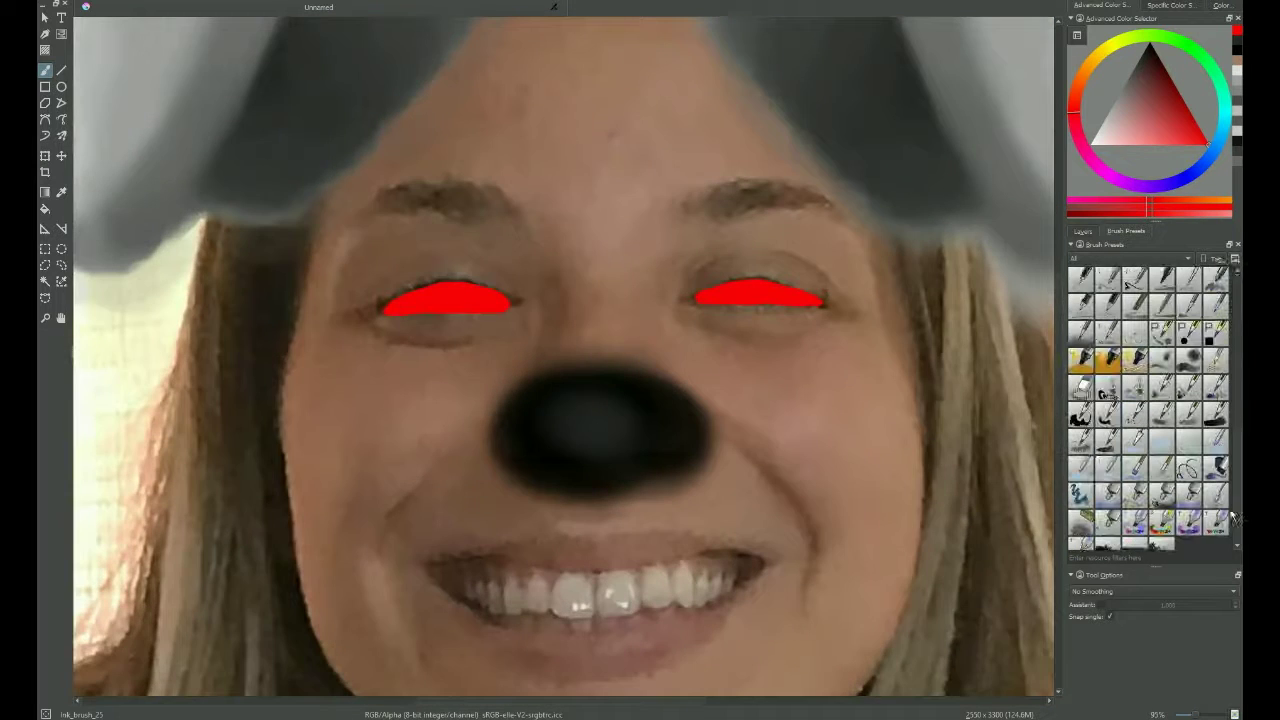
{"action": "left_click", "coordinate": [1107, 454]}
{"action": "scroll", "coordinate": [500, 280], "scroll_direction": "up", "scroll_amount": 3}
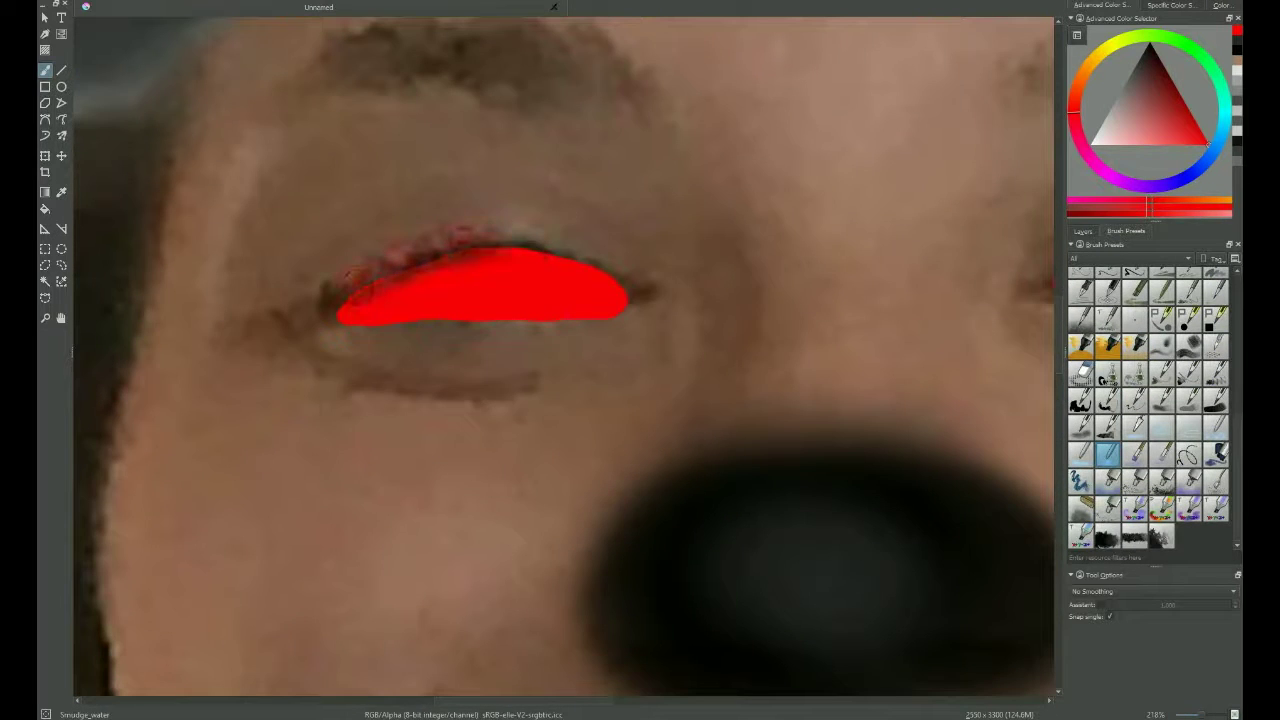
{"action": "scroll", "coordinate": [496, 222], "scroll_direction": "down", "scroll_amount": 3}
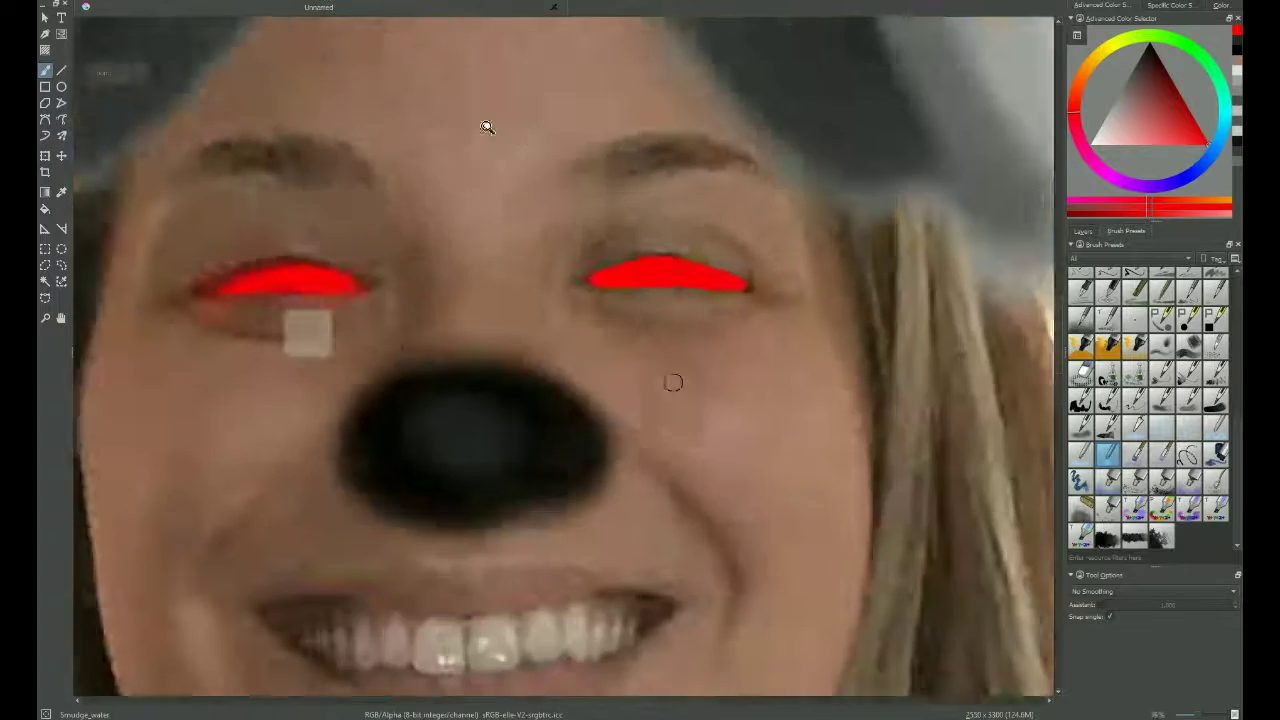
{"action": "scroll", "coordinate": [672, 380], "scroll_direction": "up", "scroll_amount": 4}
{"action": "mouse_move", "coordinate": [386, 257]}
{"action": "left_mouse_down"}
{"action": "mouse_move", "coordinate": [480, 360]}
{"action": "mouse_move", "coordinate": [307, 355]}
{"action": "left_mouse_up"}
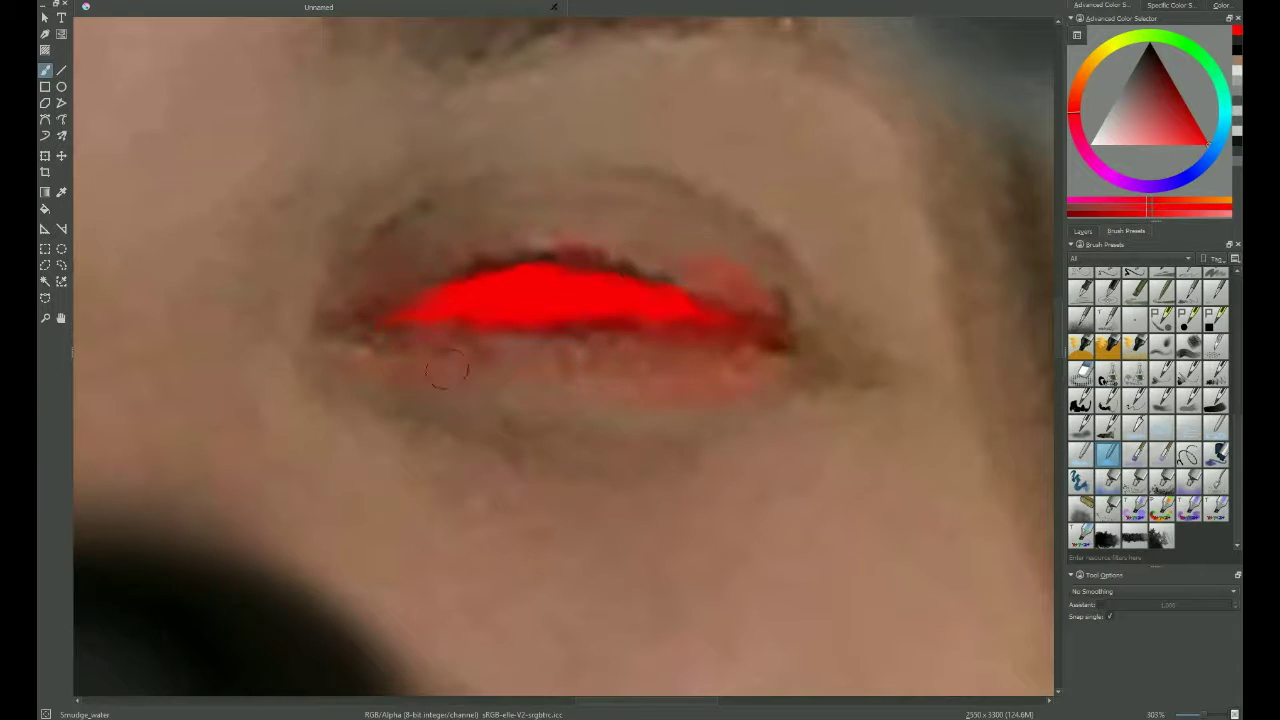
Step: Extend the two upper canine teeth downward into fangs with Airbrush_pressure and a sampled tooth colour
{"action": "scroll", "coordinate": [742, 232], "scroll_direction": "down", "scroll_amount": 5}
{"action": "scroll", "coordinate": [742, 232], "scroll_direction": "up", "scroll_amount": 4}
{"action": "left_click", "coordinate": [652, 214], "text": "ctrl"}
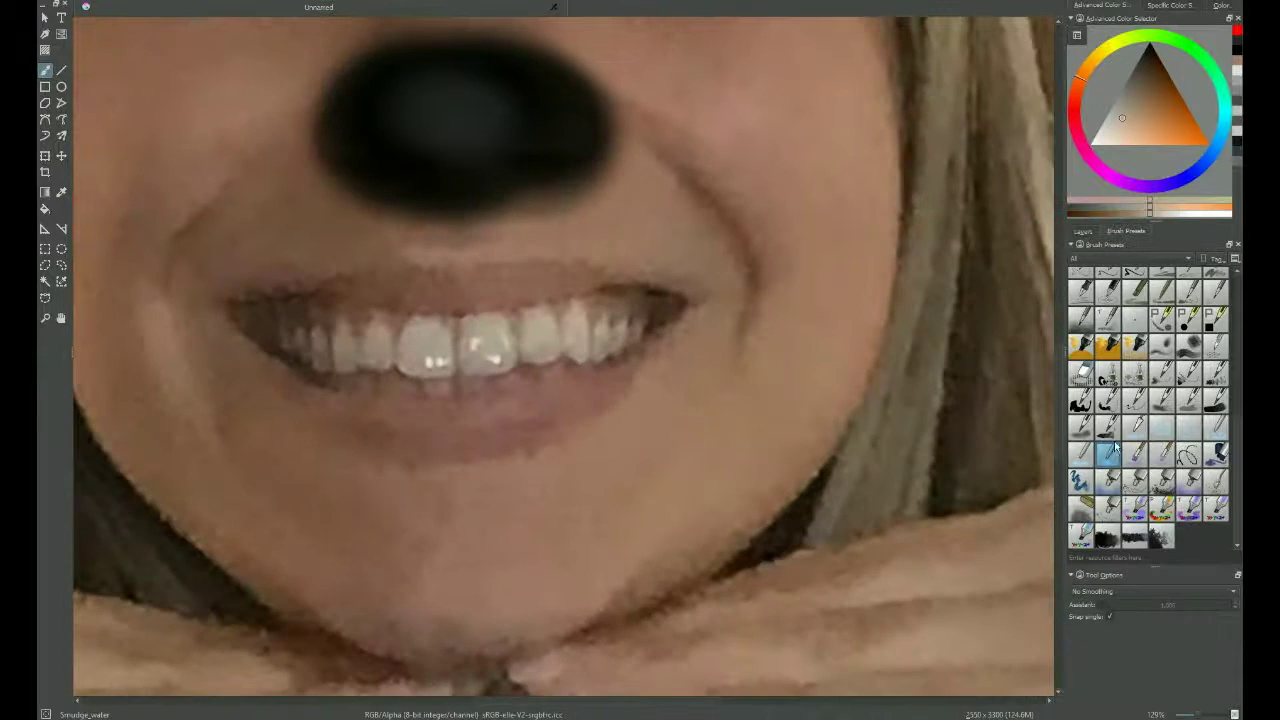
{"action": "key", "text": "/"}
{"action": "scroll", "coordinate": [670, 300], "scroll_direction": "up", "scroll_amount": 3}
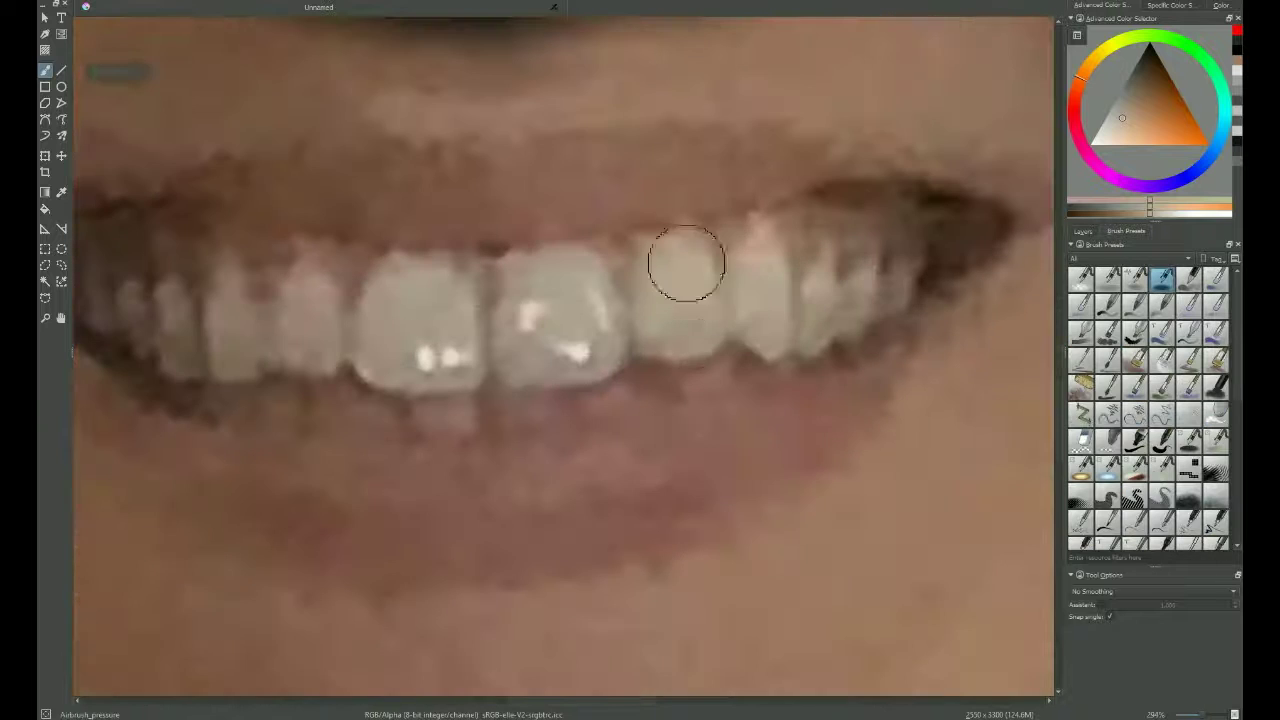
{"action": "left_click_drag", "start_coordinate": [760, 230], "coordinate": [772, 425]}
{"action": "left_click_drag", "start_coordinate": [230, 354], "coordinate": [277, 372]}
Step: Sharpen the fang tips and clean up their outlines using colours sampled from the teeth, lips and surrounding mouth
{"action": "left_click", "coordinate": [200, 314], "text": "ctrl"}
{"action": "left_click", "coordinate": [770, 420], "text": "ctrl"}
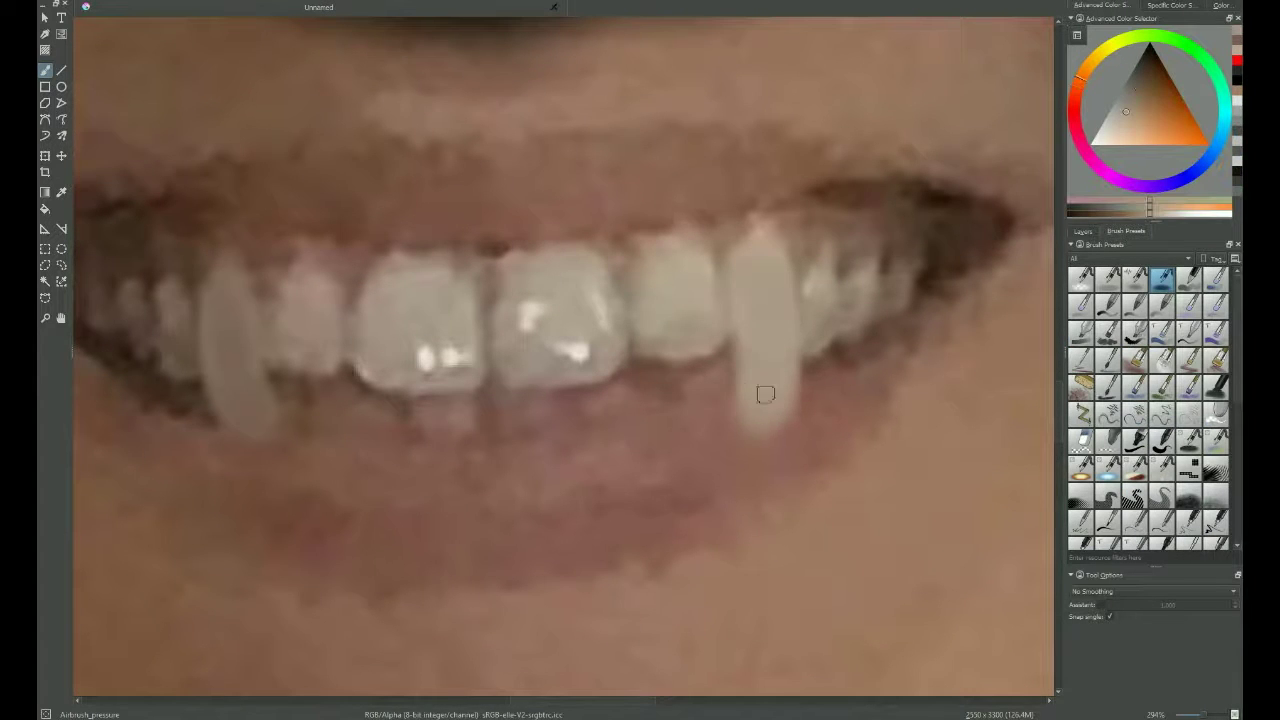
{"action": "left_click", "coordinate": [258, 451], "text": "ctrl"}
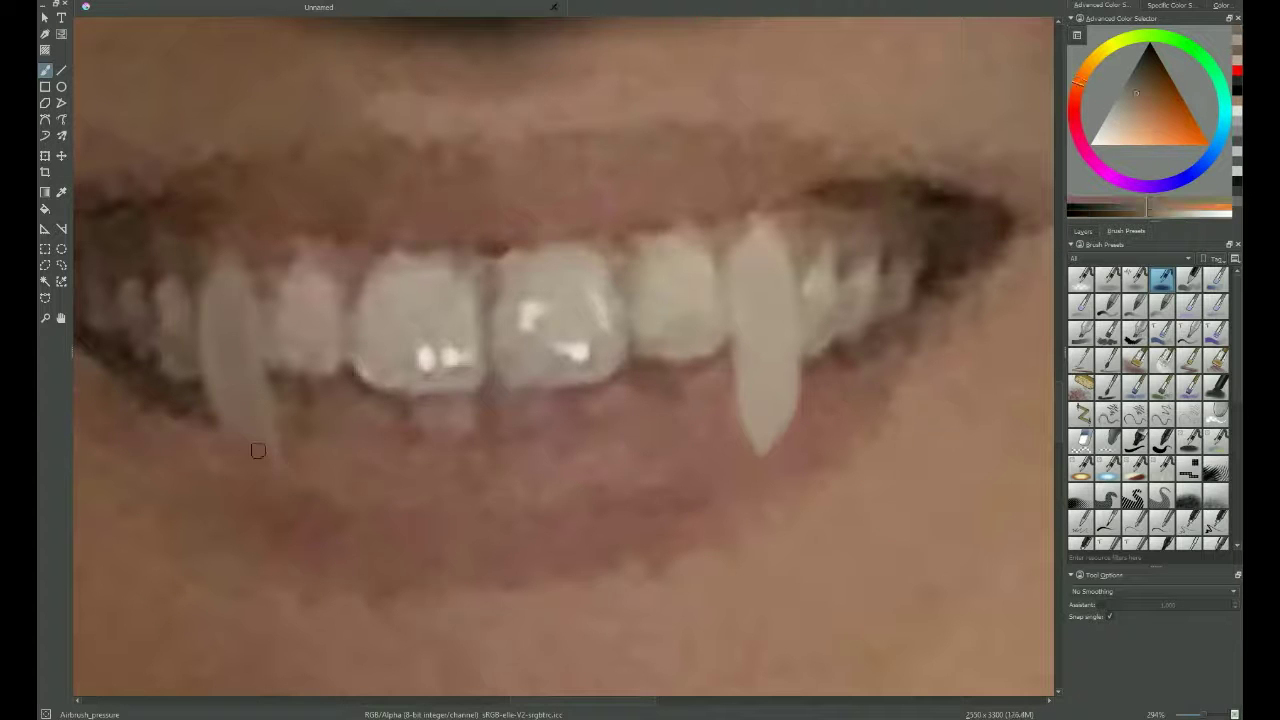
{"action": "left_click", "coordinate": [214, 266], "text": "ctrl"}
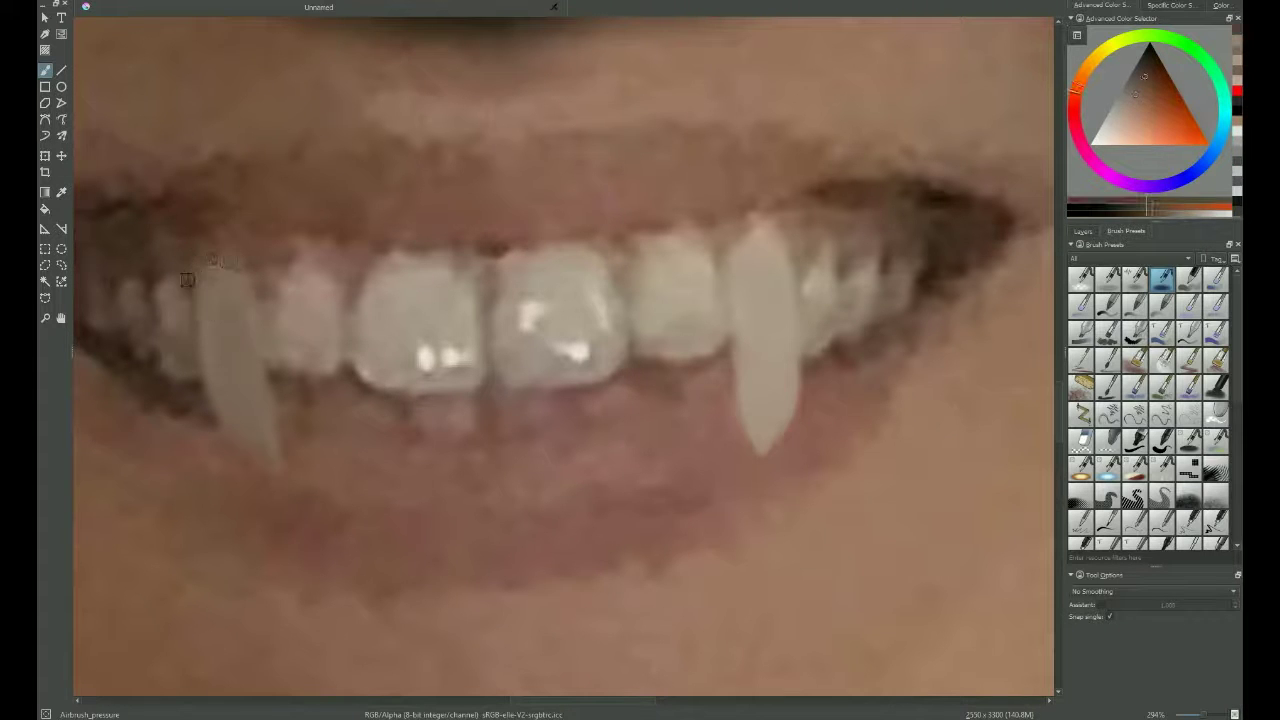
{"action": "scroll", "coordinate": [245, 268], "scroll_direction": "down", "scroll_amount": 5}
{"action": "scroll", "coordinate": [344, 389], "scroll_direction": "up", "scroll_amount": 5}
{"action": "left_click", "coordinate": [344, 389], "text": "ctrl"}
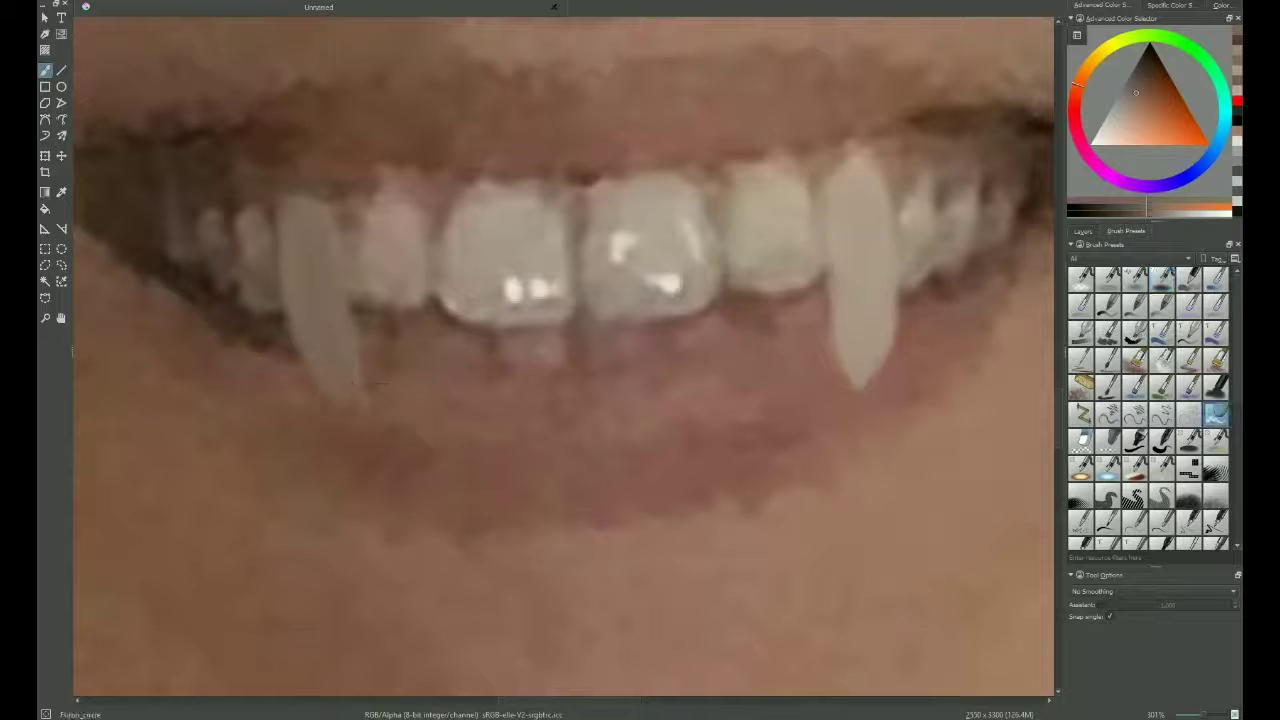
Step: Blend the edges and tips of both fangs into the lower lip with the Smudge_water brush
{"action": "scroll", "coordinate": [1237, 376], "scroll_direction": "down", "scroll_amount": 3}
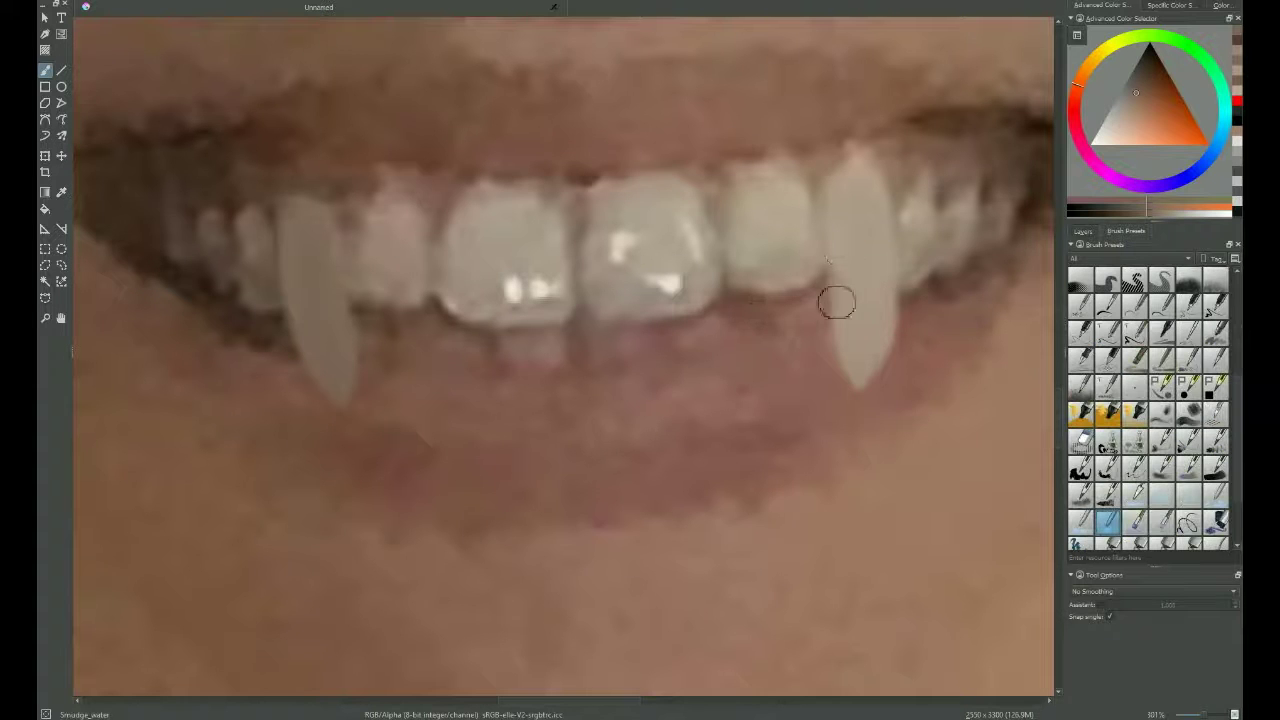
{"action": "left_click_drag", "start_coordinate": [920, 354], "coordinate": [843, 374]}
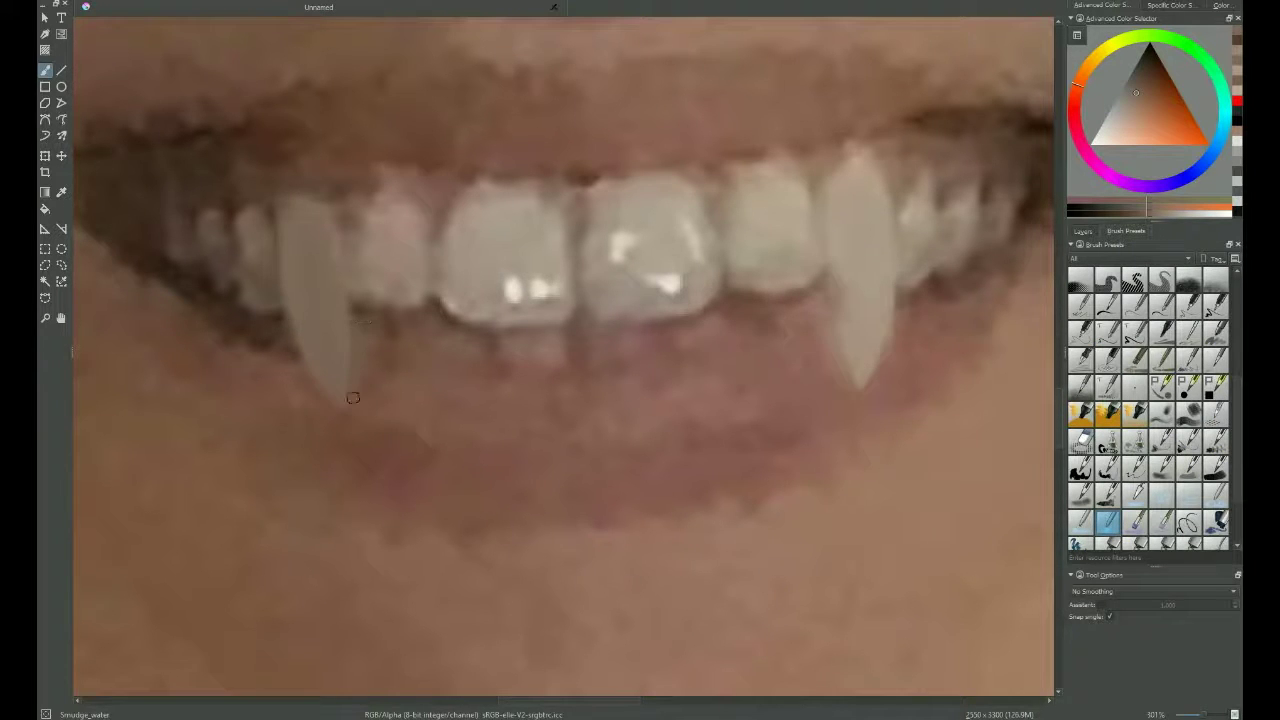
{"action": "scroll", "coordinate": [353, 398], "scroll_direction": "up", "scroll_amount": 3}
{"action": "scroll", "coordinate": [443, 232], "scroll_direction": "down", "scroll_amount": 3}
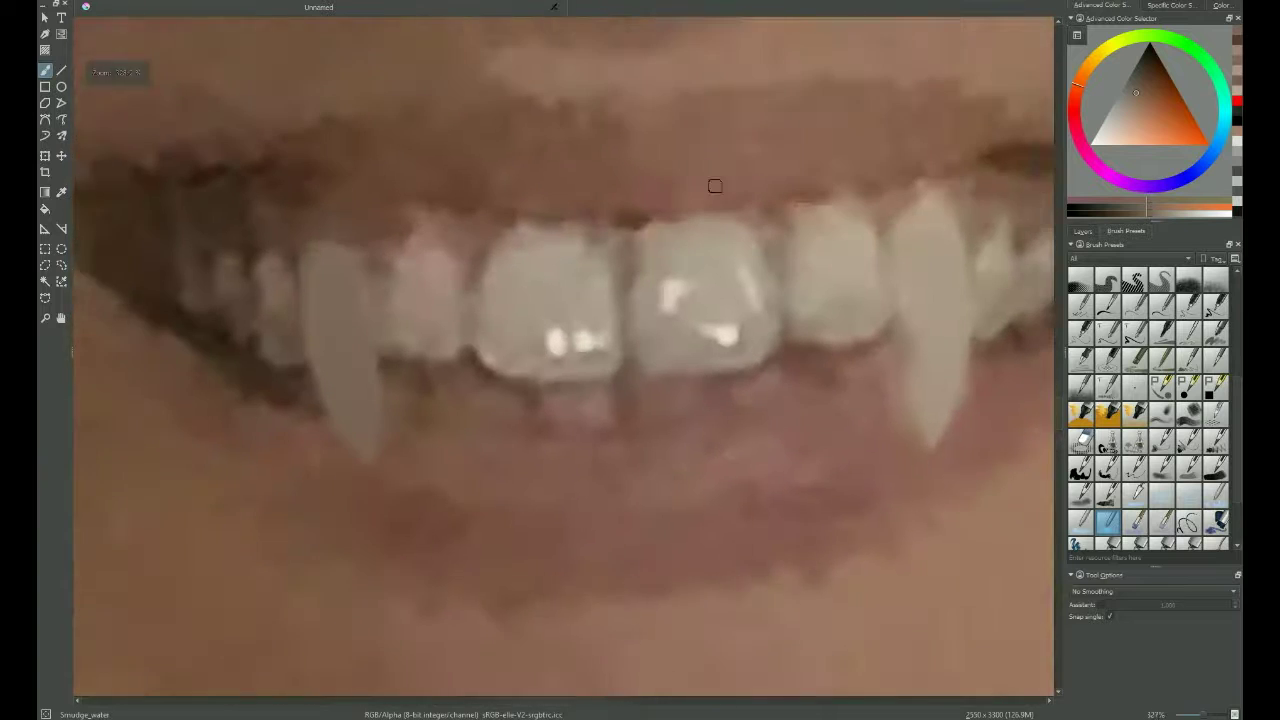
Step: Draw an orange-red blood drip running down from the fang on the image's right side with Ink_brush_25
{"action": "scroll", "coordinate": [298, 288], "scroll_direction": "down", "scroll_amount": 2}
{"action": "scroll", "coordinate": [300, 310], "scroll_direction": "up", "scroll_amount": 2}
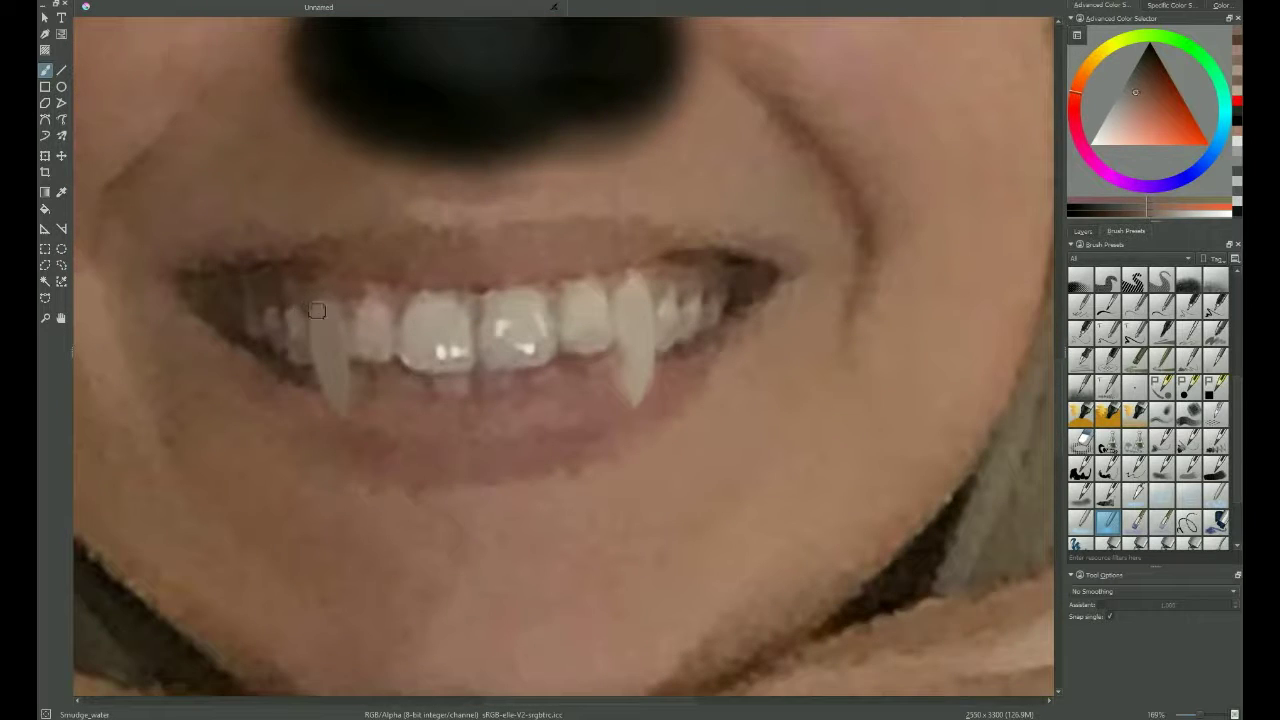
{"action": "scroll", "coordinate": [520, 521], "scroll_direction": "down", "scroll_amount": 2}
{"action": "scroll", "coordinate": [520, 521], "scroll_direction": "up", "scroll_amount": 2}
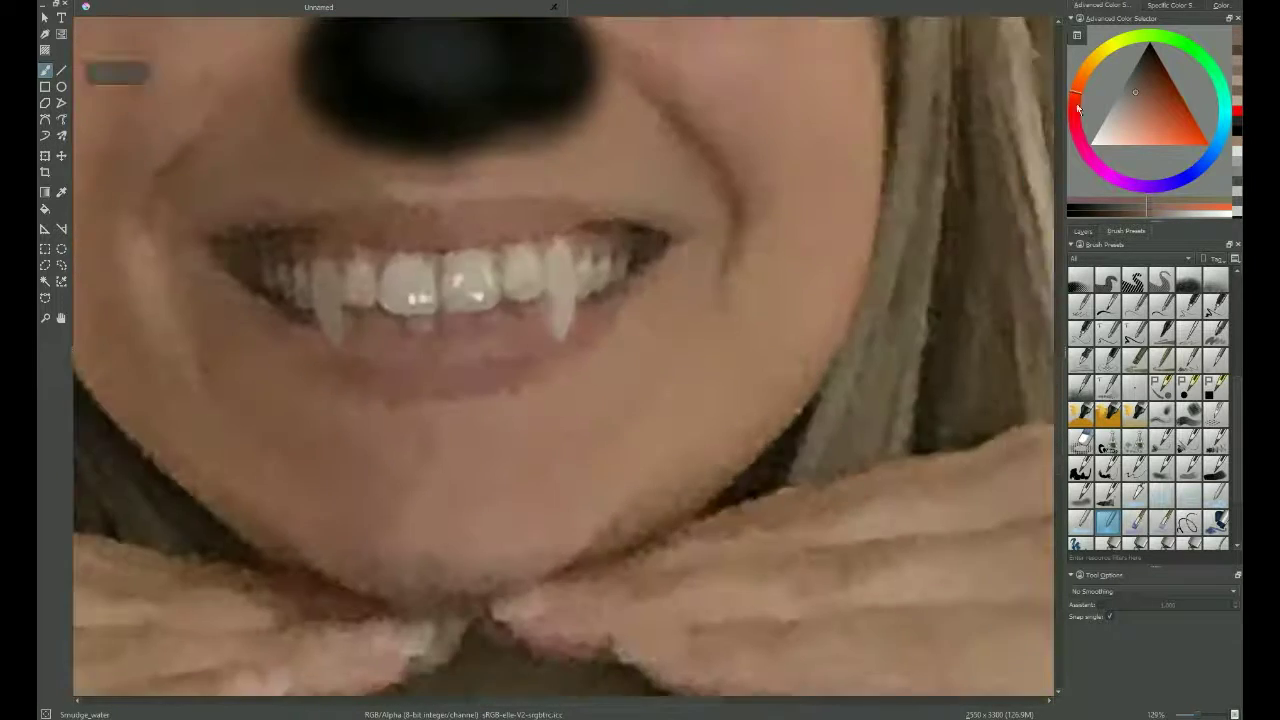
{"action": "left_click", "coordinate": [1193, 118]}
{"action": "left_click", "coordinate": [1107, 304]}
{"action": "scroll", "coordinate": [650, 330], "scroll_direction": "up", "scroll_amount": 2}
{"action": "left_click", "coordinate": [1082, 231]}
{"action": "left_click", "coordinate": [1126, 231]}
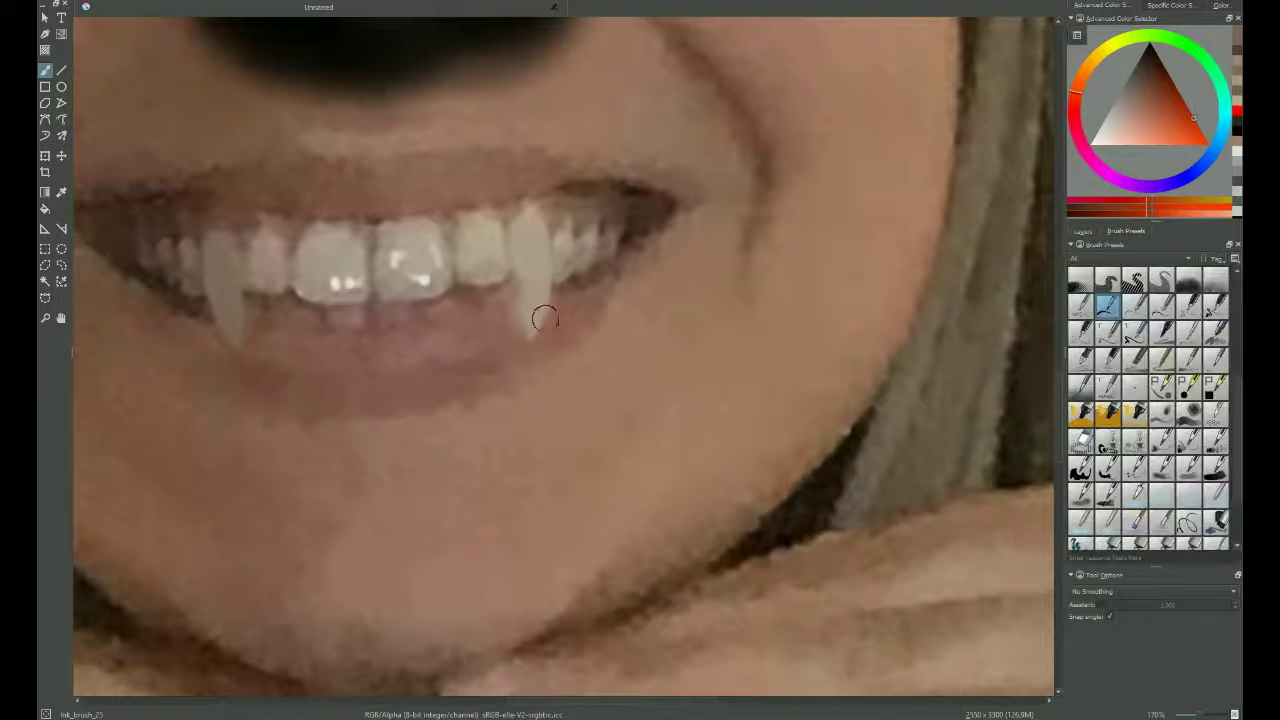
{"action": "left_click_drag", "start_coordinate": [546, 283], "coordinate": [533, 341]}
{"action": "left_click", "coordinate": [1082, 231]}
{"action": "left_click", "coordinate": [1126, 231]}
Step: Switch to the Splat_texture_2 brush for painting blood spatter
{"action": "scroll", "coordinate": [1150, 420], "scroll_direction": "down", "scroll_amount": 1}
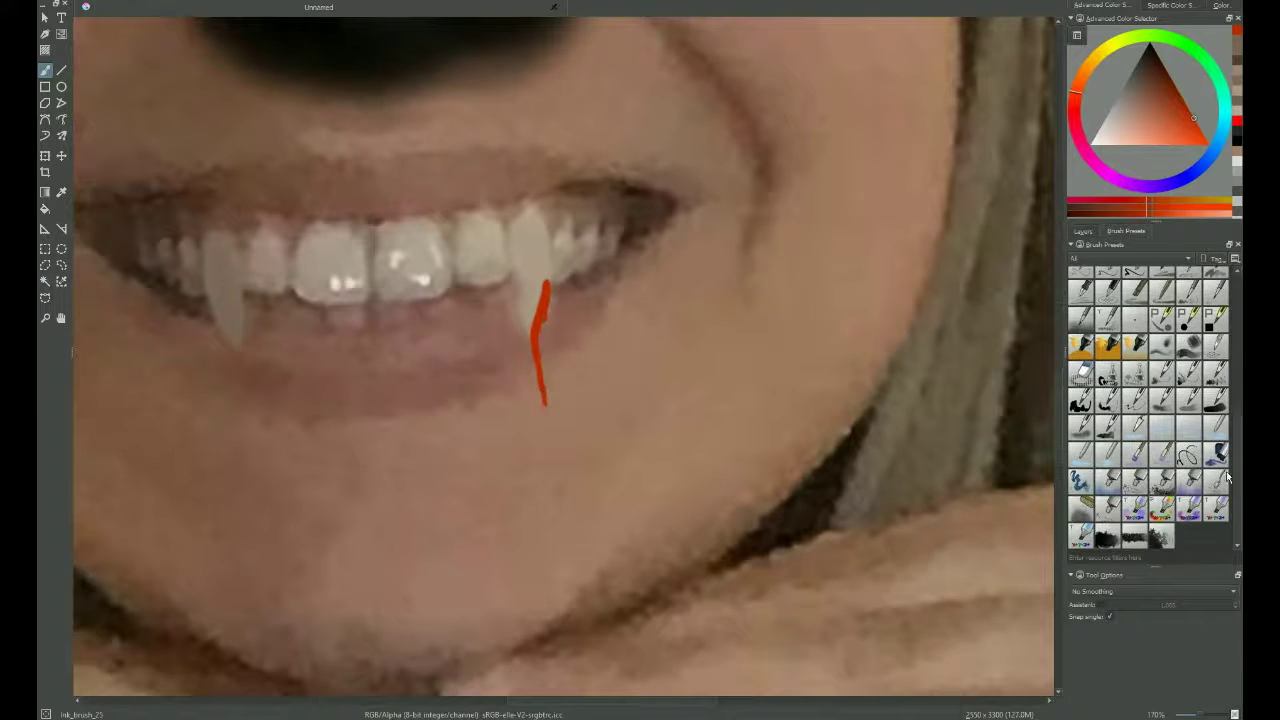
{"action": "left_click", "coordinate": [1161, 481]}
{"action": "scroll", "coordinate": [457, 280], "scroll_direction": "up", "scroll_amount": 6}
{"action": "scroll", "coordinate": [694, 449], "scroll_direction": "down", "scroll_amount": 8}
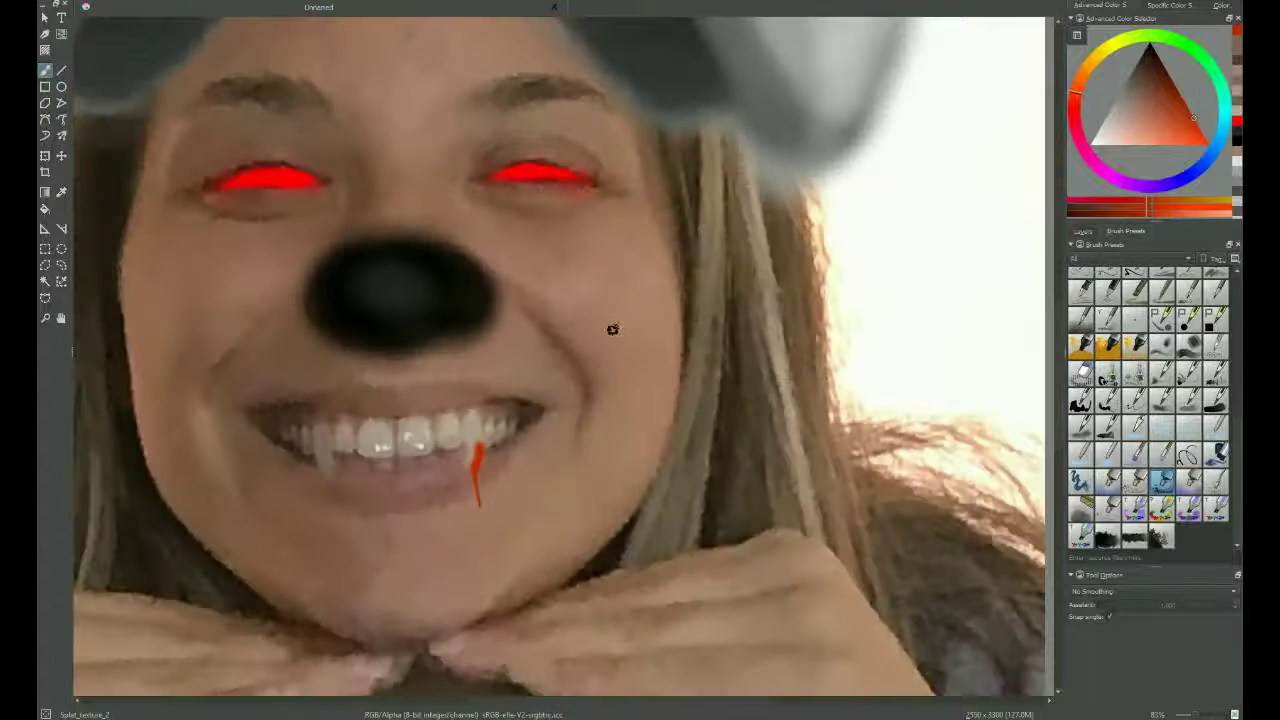
{"action": "left_click_drag", "start_coordinate": [648, 290], "coordinate": [650, 312]}
{"action": "key", "text": "ctrl+z"}
{"action": "left_click", "coordinate": [640, 355]}
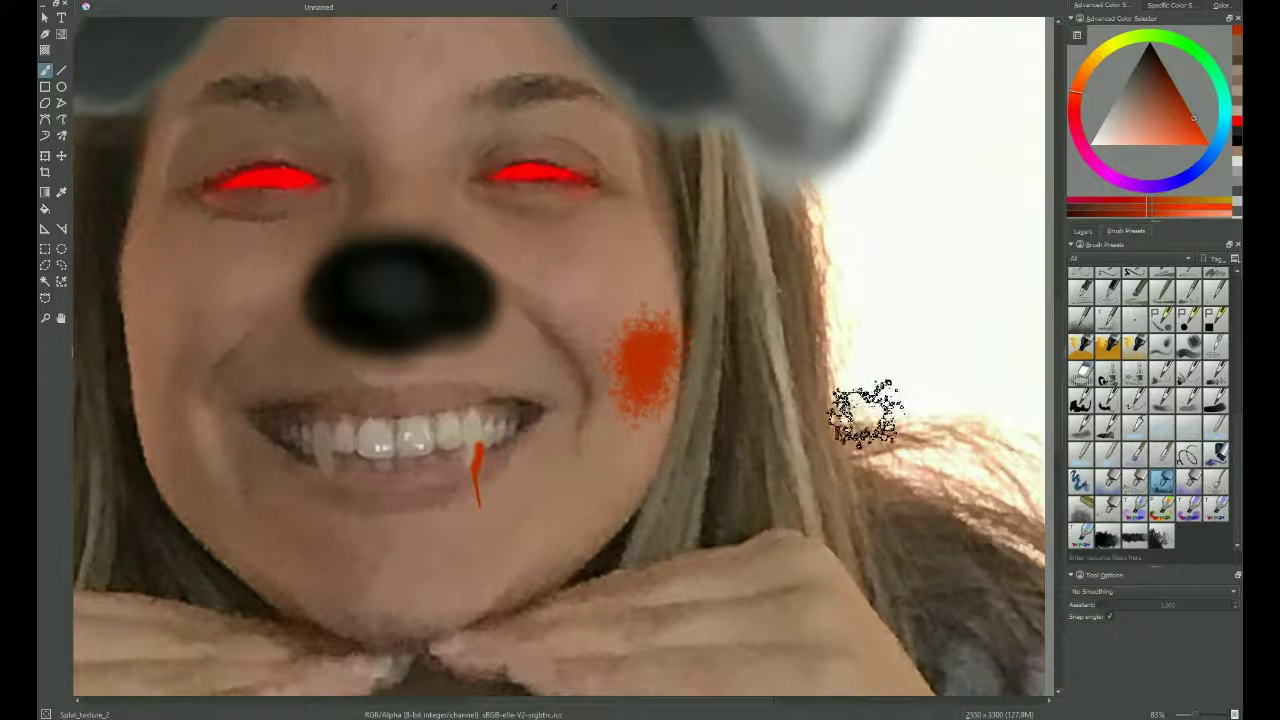
{"action": "key", "text": "ctrl+z"}
Step: Splatter orange-red blood spots over both cheeks beside the mouth with the Splat_texture_2 brush
{"action": "mouse_move", "coordinate": [640, 325]}
{"action": "left_mouse_down"}
{"action": "mouse_move", "coordinate": [642, 455]}
{"action": "mouse_move", "coordinate": [642, 348]}
{"action": "mouse_move", "coordinate": [729, 366]}
{"action": "left_mouse_up"}
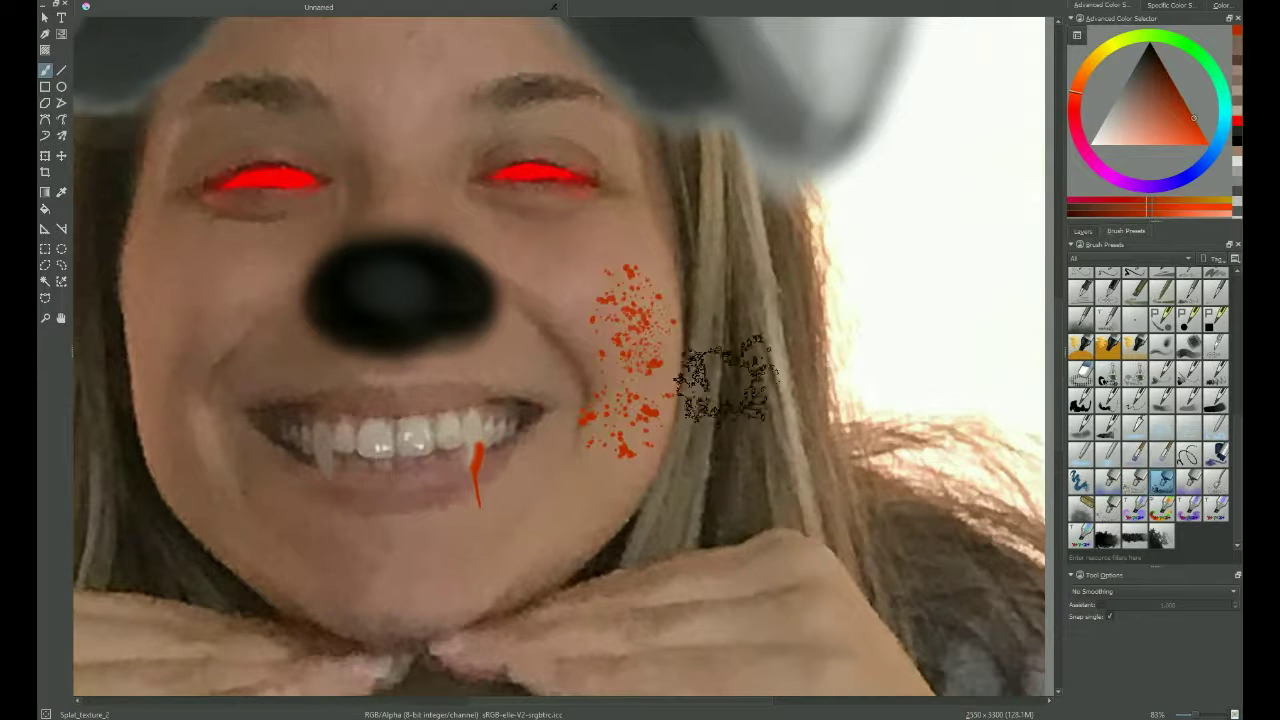
{"action": "scroll", "coordinate": [929, 320], "scroll_direction": "down", "scroll_amount": 3}
{"action": "scroll", "coordinate": [420, 370], "scroll_direction": "up", "scroll_amount": 6}
{"action": "scroll", "coordinate": [410, 370], "scroll_direction": "down", "scroll_amount": 2}
{"action": "left_click", "coordinate": [420, 390]}
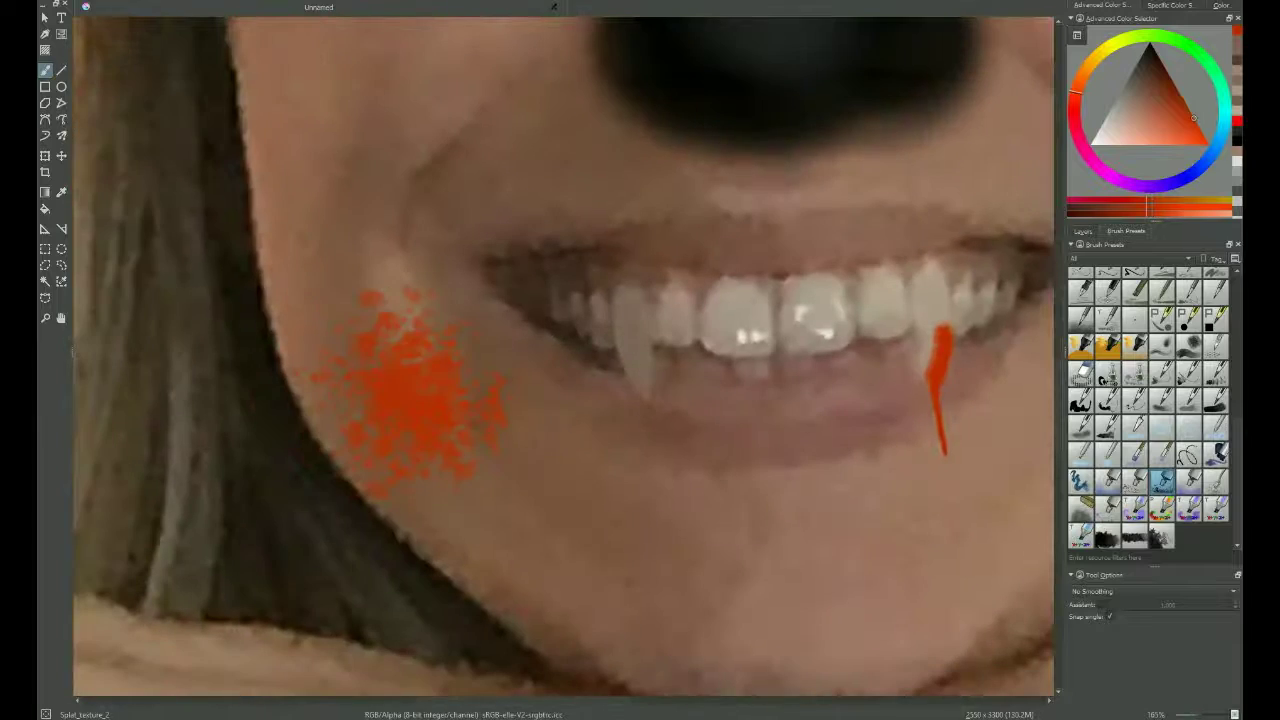
{"action": "left_click", "coordinate": [400, 330]}
Step: Draw a blood drip down from the other fang with Ink_brush_25 and soften its upper end with Smudge_water
{"action": "scroll", "coordinate": [990, 600], "scroll_direction": "down", "scroll_amount": 2}
{"action": "scroll", "coordinate": [490, 430], "scroll_direction": "up", "scroll_amount": 5}
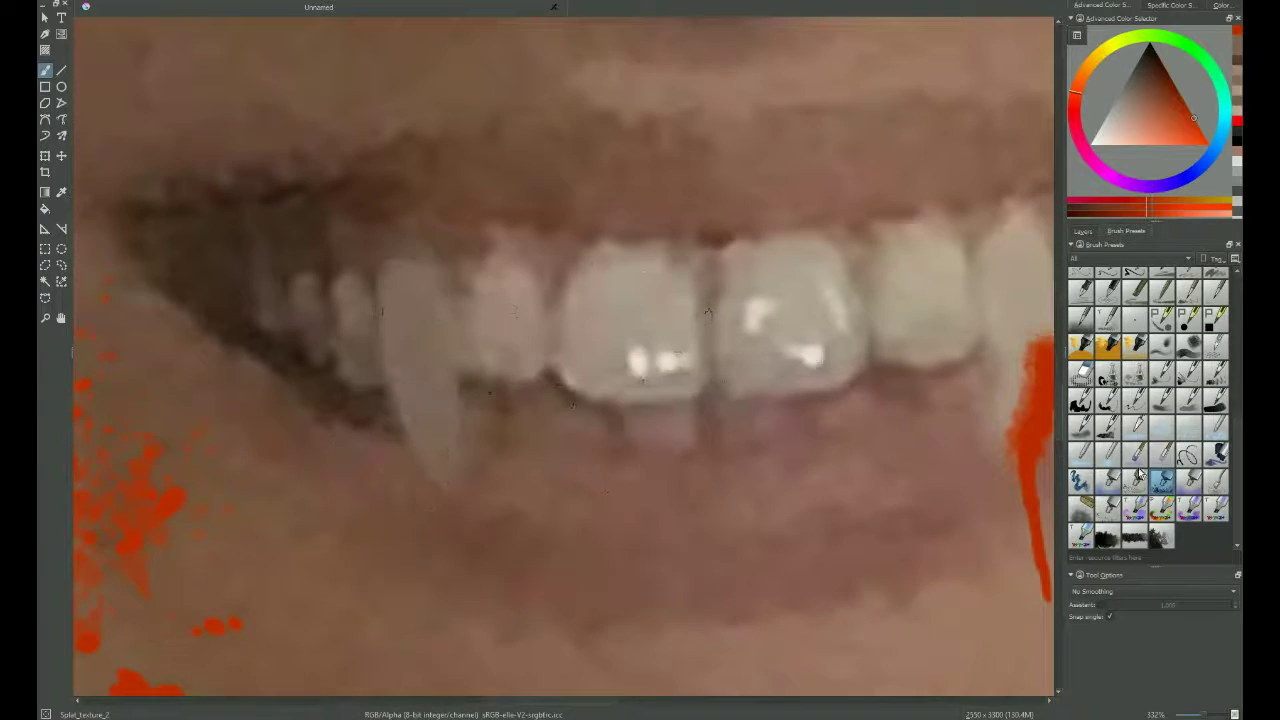
{"action": "scroll", "coordinate": [1150, 400], "scroll_direction": "up", "scroll_amount": 2}
{"action": "left_click", "coordinate": [1106, 278]}
{"action": "left_click_drag", "start_coordinate": [440, 600], "coordinate": [585, 415]}
{"action": "left_click_drag", "start_coordinate": [580, 285], "coordinate": [578, 440]}
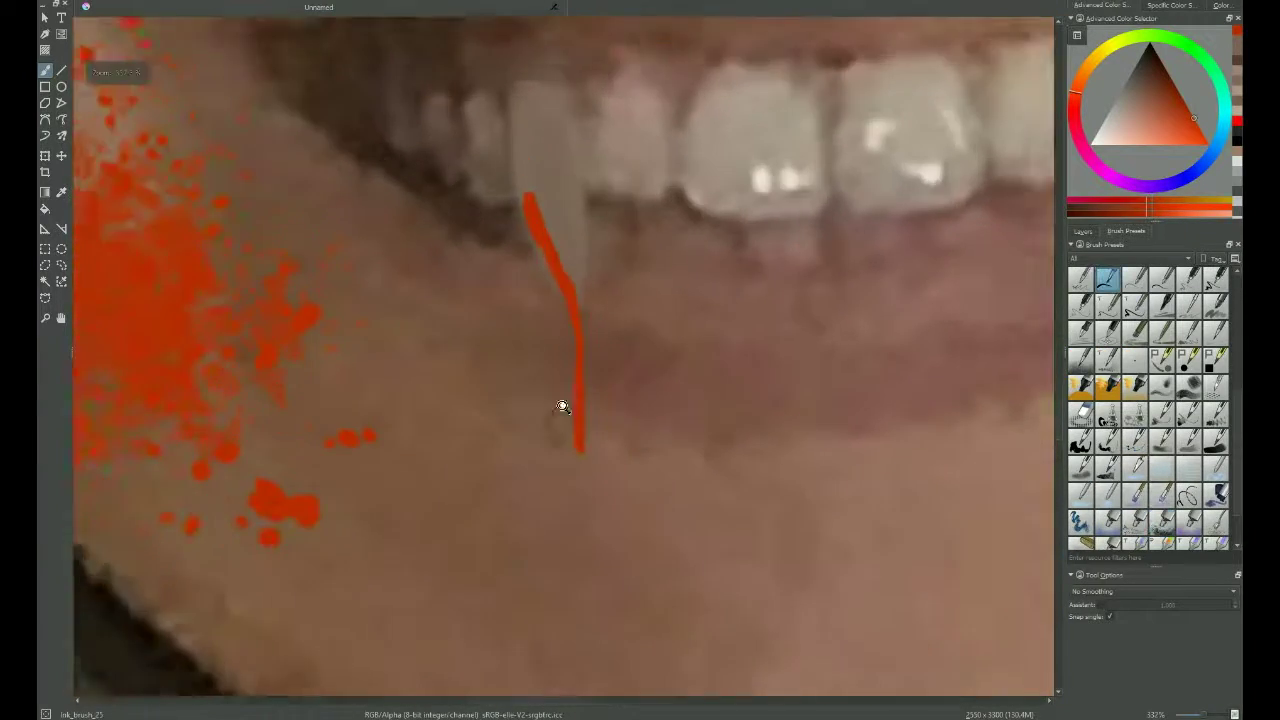
{"action": "left_click_drag", "start_coordinate": [590, 220], "coordinate": [585, 300]}
{"action": "left_click_drag", "start_coordinate": [590, 250], "coordinate": [605, 565]}
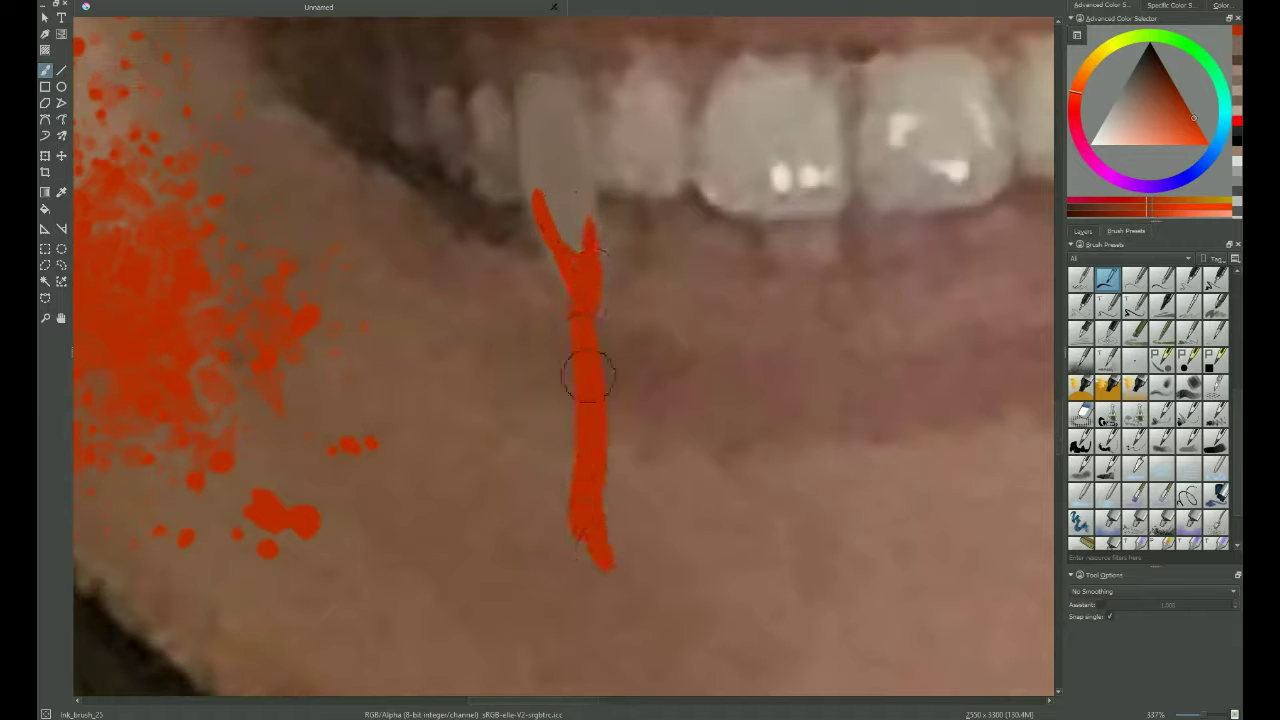
{"action": "left_click", "coordinate": [1109, 520]}
Step: Splatter orange-red blood over the drooping tip of the dog ear on the image's left side
{"action": "left_click", "coordinate": [1162, 520]}
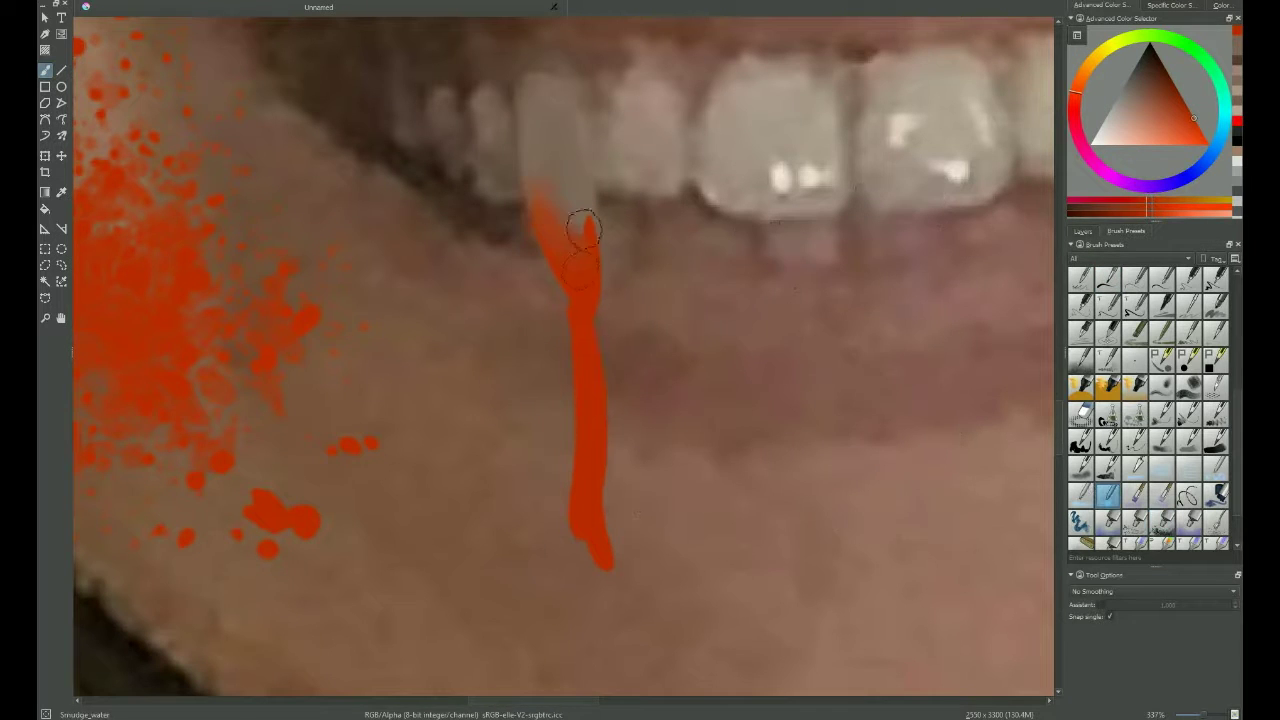
{"action": "key", "text": "slash"}
{"action": "scroll", "coordinate": [585, 313], "scroll_direction": "down", "scroll_amount": 8}
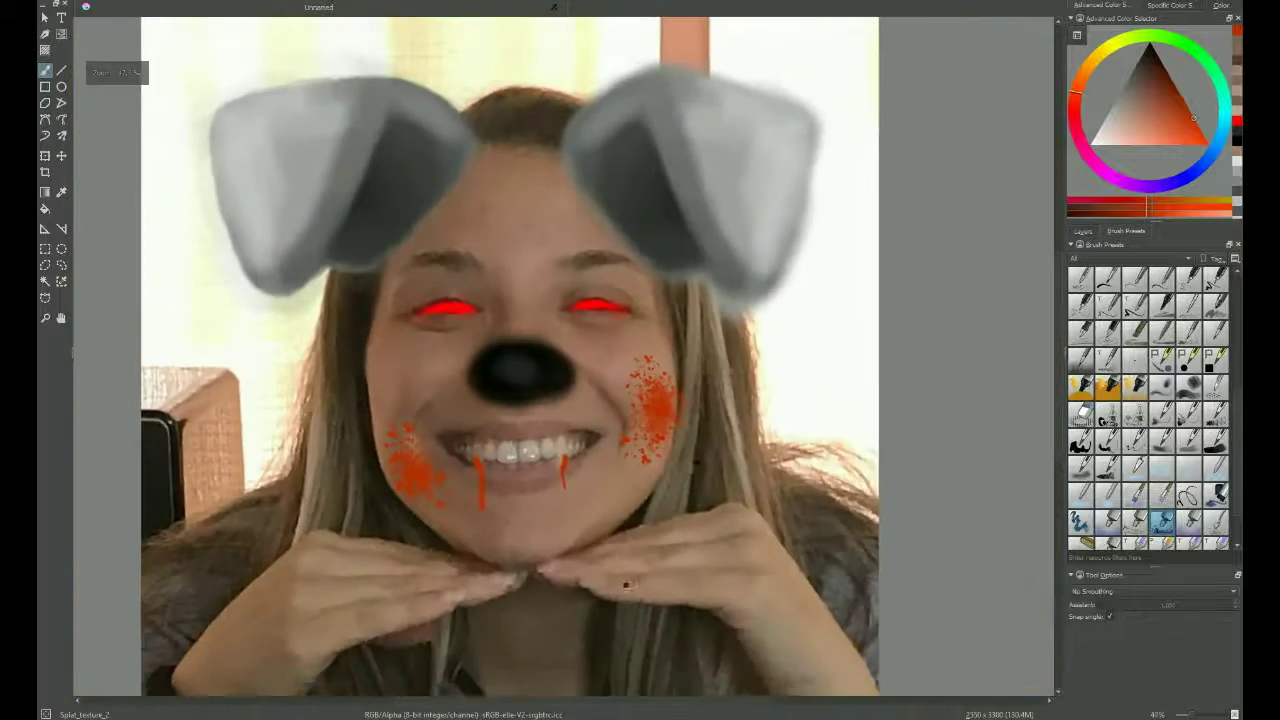
{"action": "scroll", "coordinate": [940, 300], "scroll_direction": "up", "scroll_amount": 3}
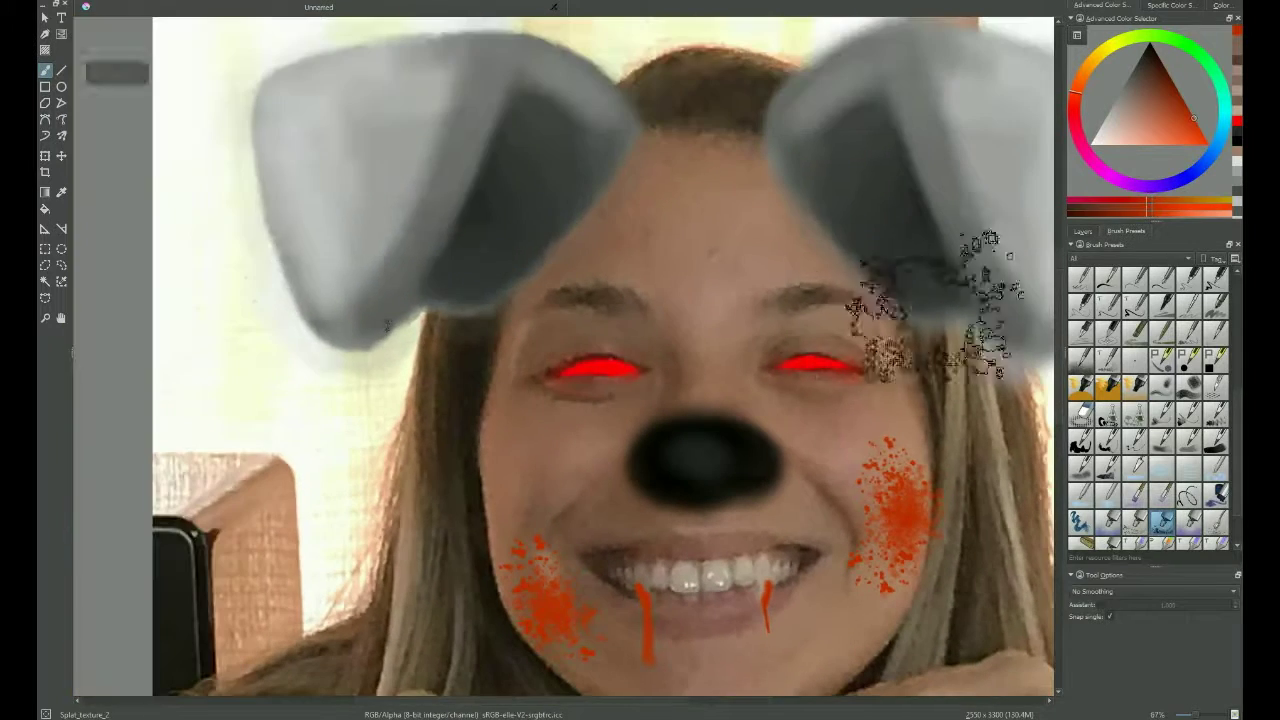
{"action": "left_click", "coordinate": [335, 252]}
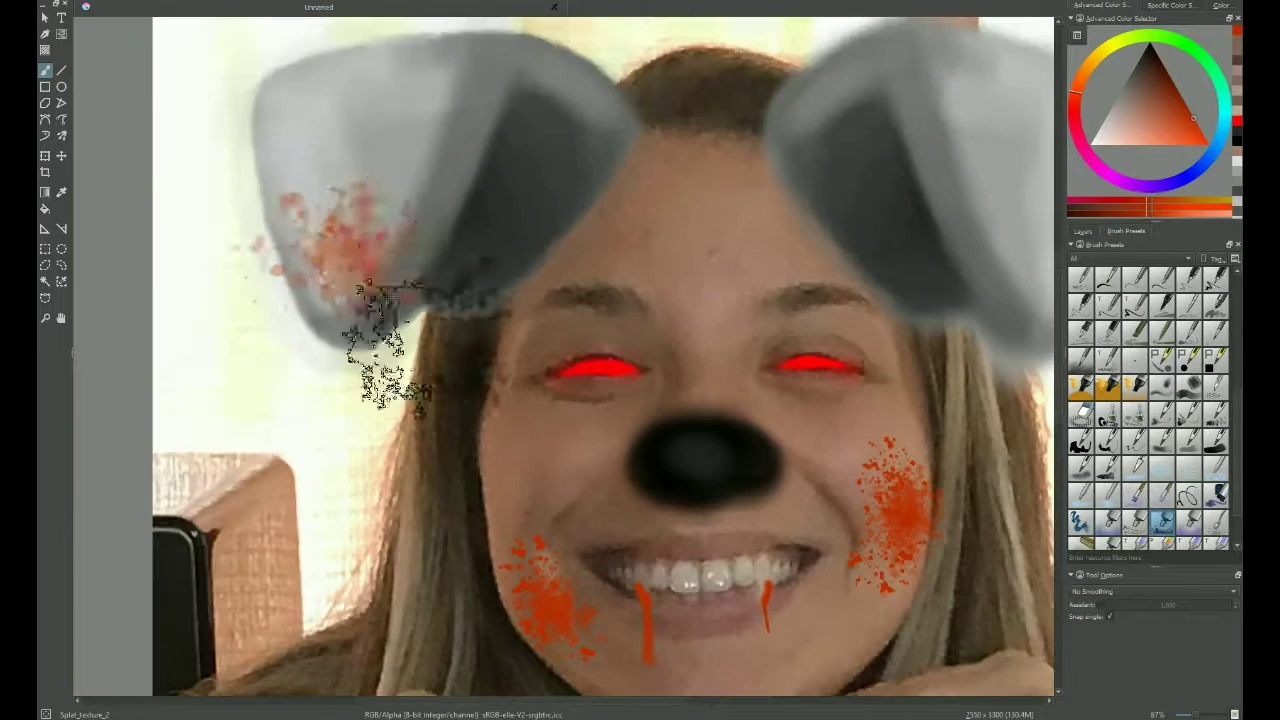
{"action": "key", "text": "ctrl+z"}
{"action": "left_click", "coordinate": [326, 257]}
{"action": "key", "text": "comma"}
{"action": "left_click", "coordinate": [343, 258]}
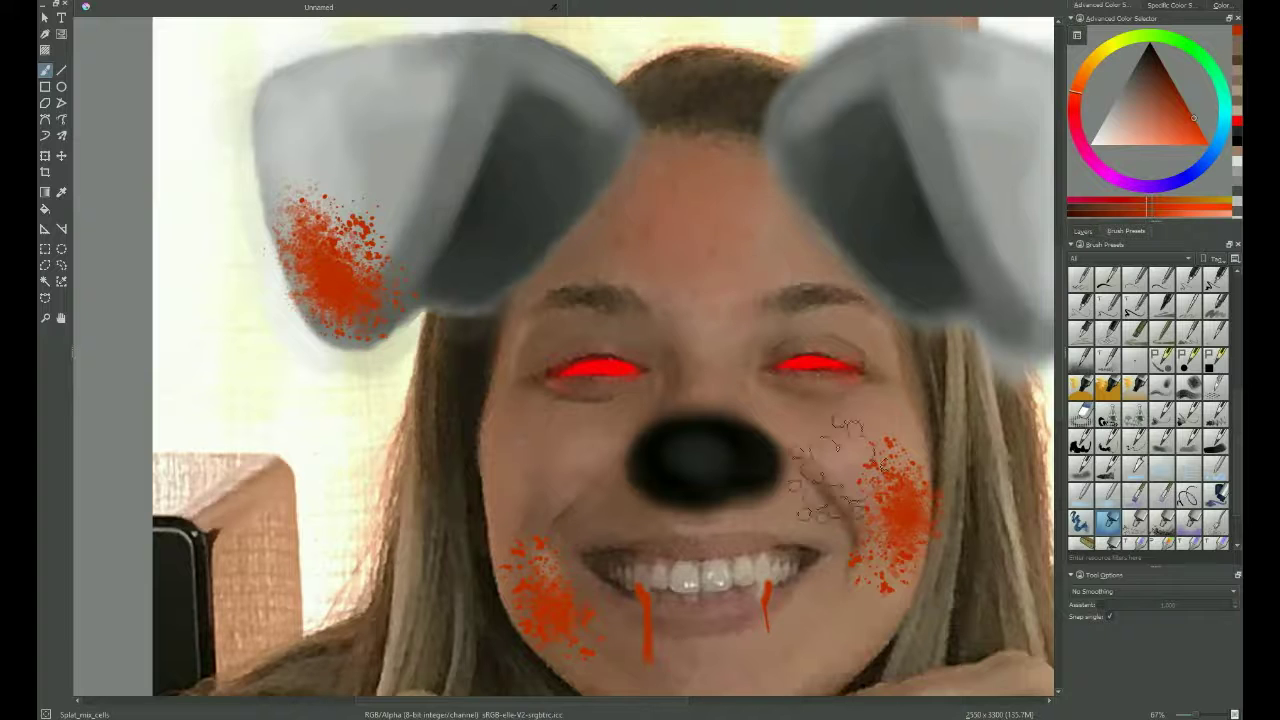
Step: Add a soft orange-red stain to the forehead and soften the cheek spatter with the Splat_mix_cells brush
{"action": "left_click", "coordinate": [690, 210]}
{"action": "key", "text": "ctrl+z"}
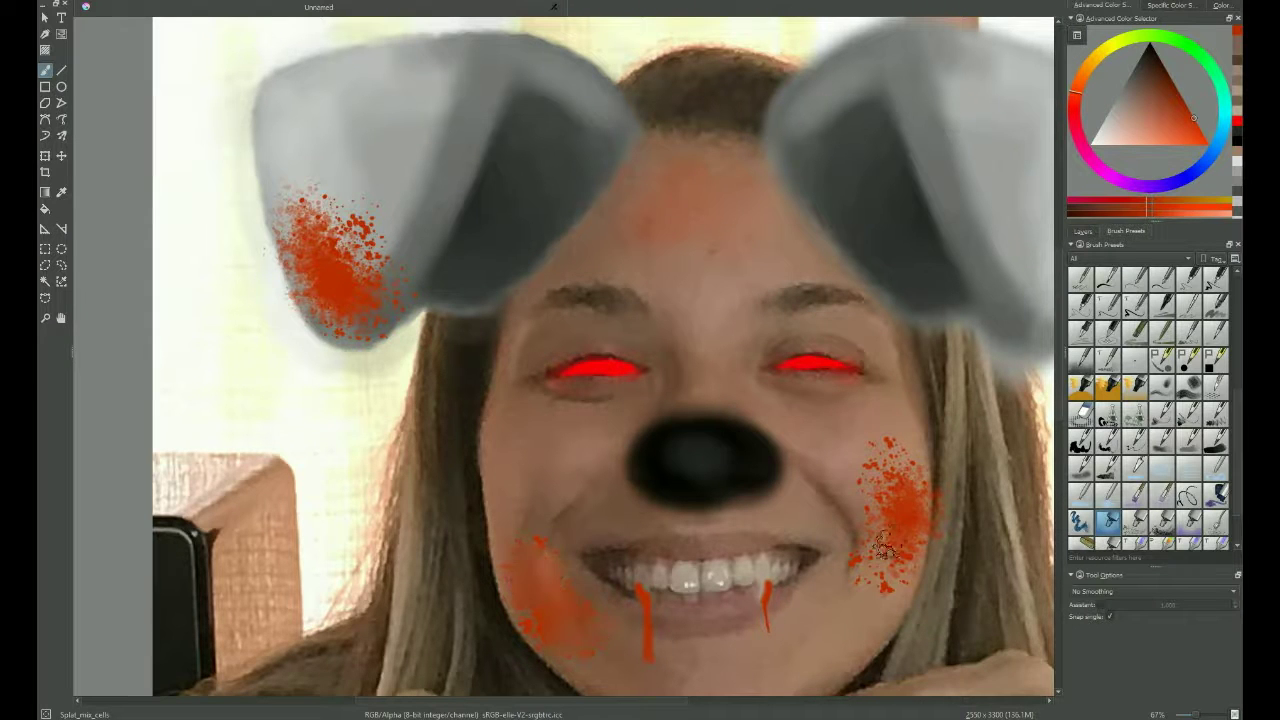
{"action": "left_click", "coordinate": [705, 210]}
Step: Smudge both fang drips into the teeth and chin with the Smudge_water brush
{"action": "scroll", "coordinate": [729, 214], "scroll_direction": "down", "scroll_amount": 5}
{"action": "scroll", "coordinate": [575, 385], "scroll_direction": "up", "scroll_amount": 10}
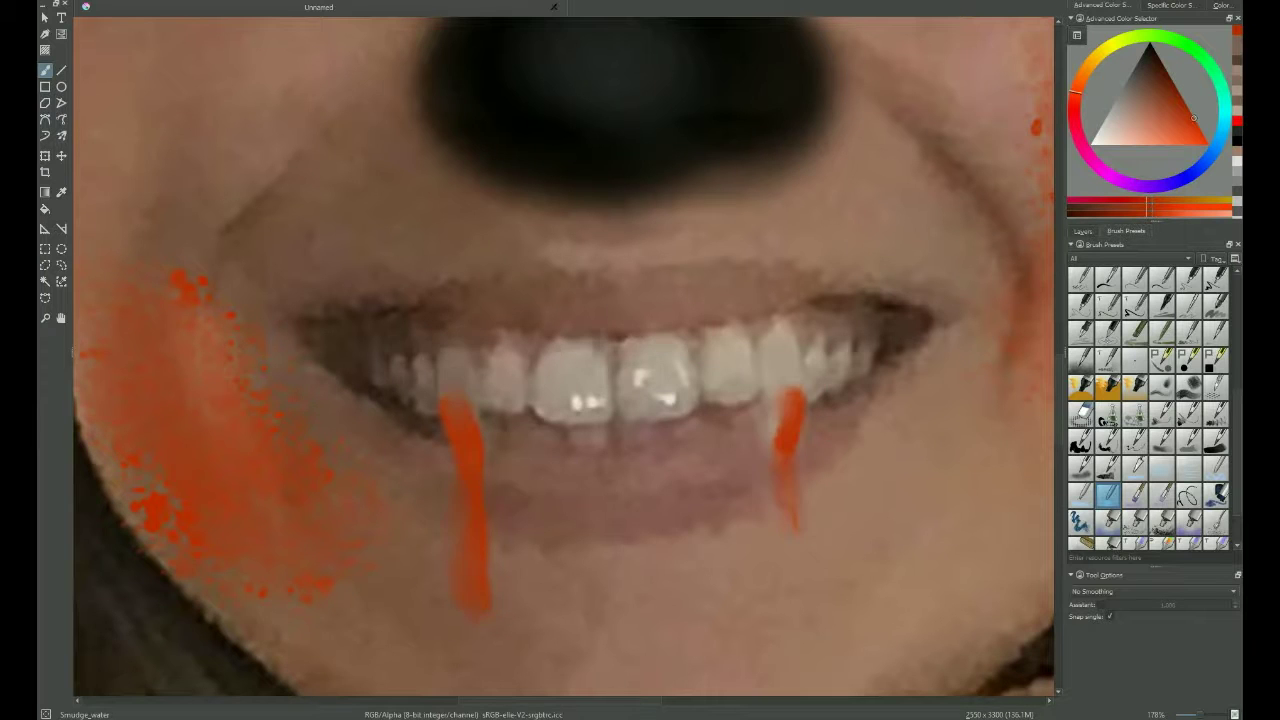
{"action": "scroll", "coordinate": [560, 580], "scroll_direction": "down", "scroll_amount": 10}
Step: Hide the two uppermost paint layers to expose the portrait photo
{"action": "left_click", "coordinate": [1083, 231]}
{"action": "left_click", "coordinate": [1074, 287]}
{"action": "left_click", "coordinate": [1074, 304]}
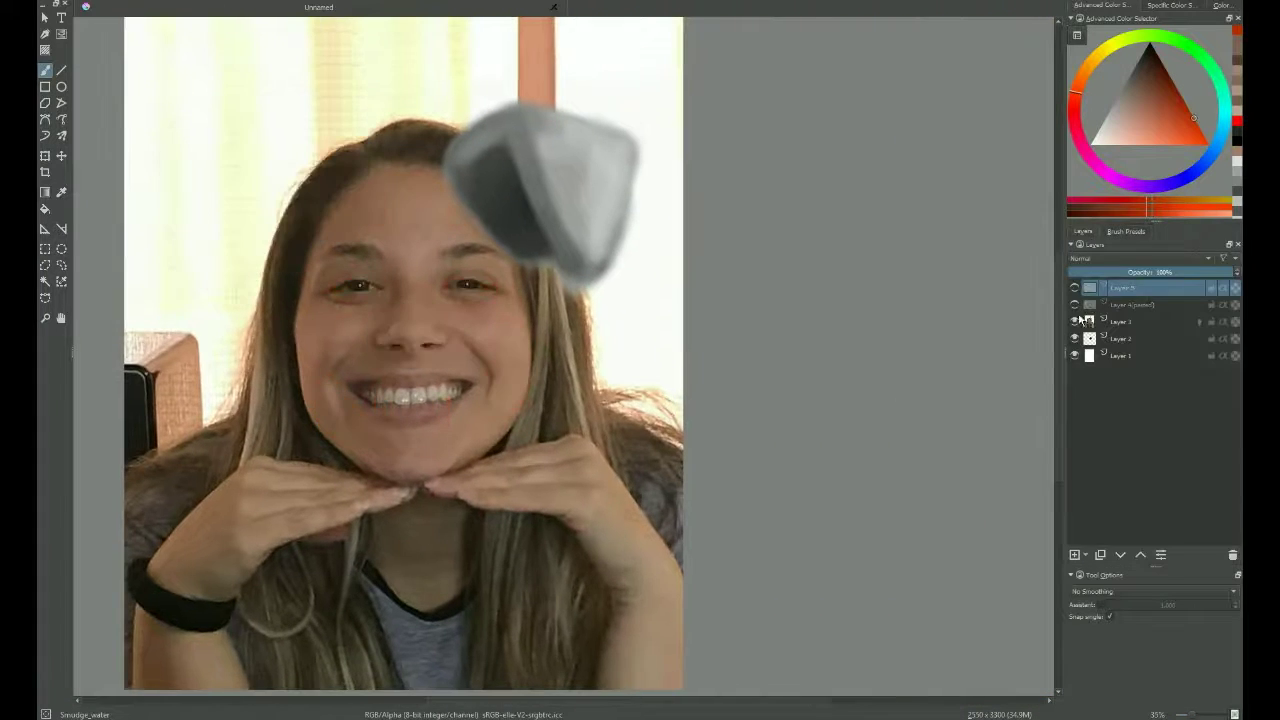
Step: Select the photo background with Polygonal Selection, tracing the shoulders, hair, grey ear and upper image edges
{"action": "key", "text": "p"}
{"action": "scroll", "coordinate": [688, 402], "scroll_direction": "down", "scroll_amount": 1}
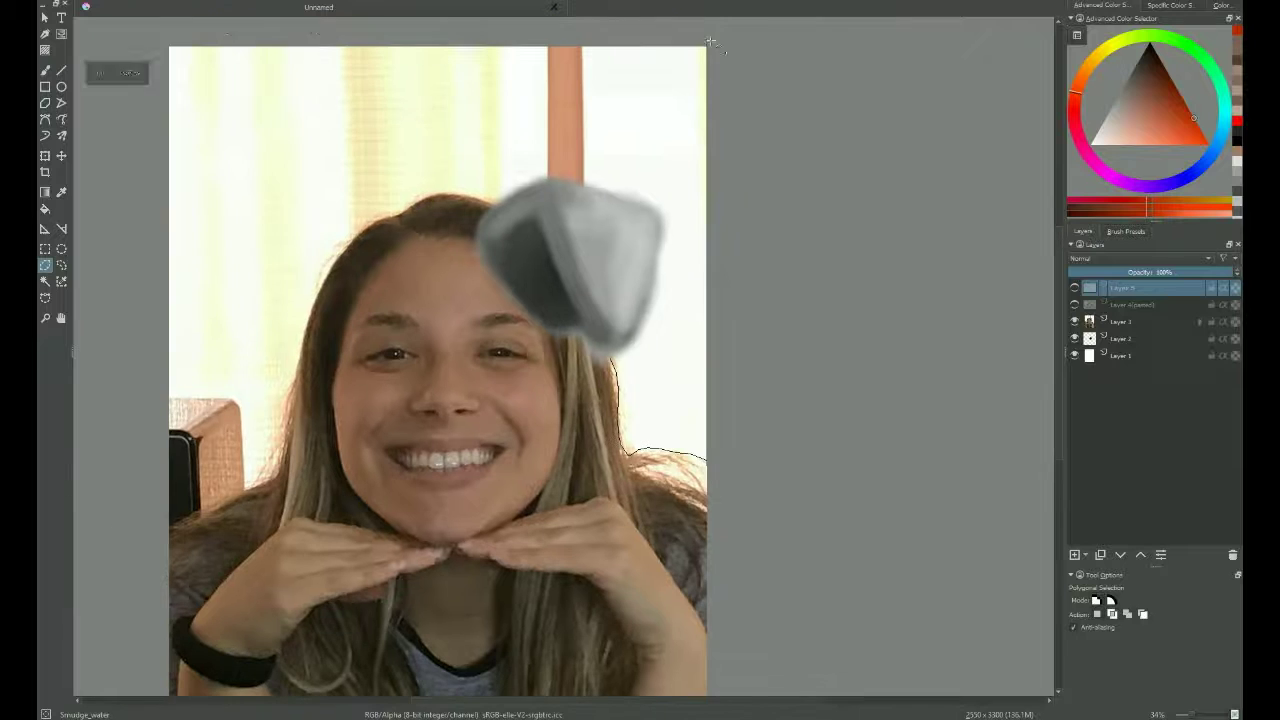
{"action": "left_click", "coordinate": [706, 41]}
{"action": "left_click", "coordinate": [160, 41]}
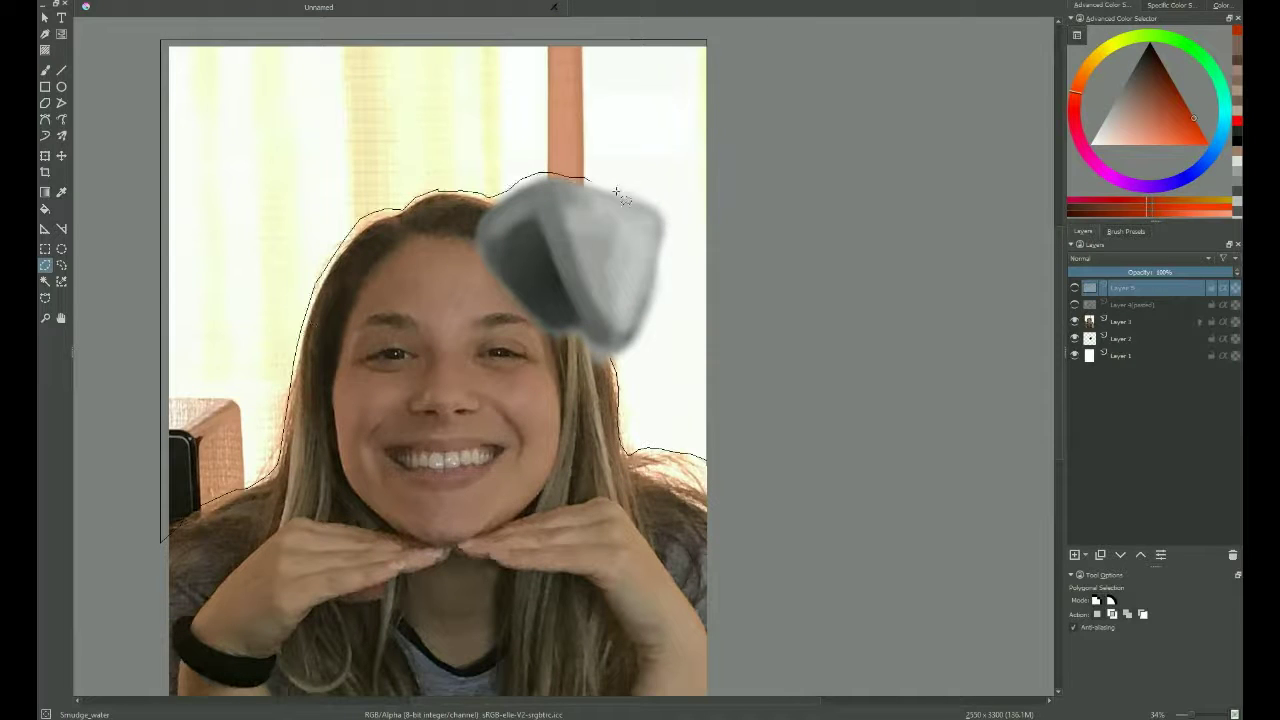
{"action": "double_click", "coordinate": [624, 367]}
Step: Delete the selected background from the photo layer and clear the selection
{"action": "left_click", "coordinate": [1120, 321]}
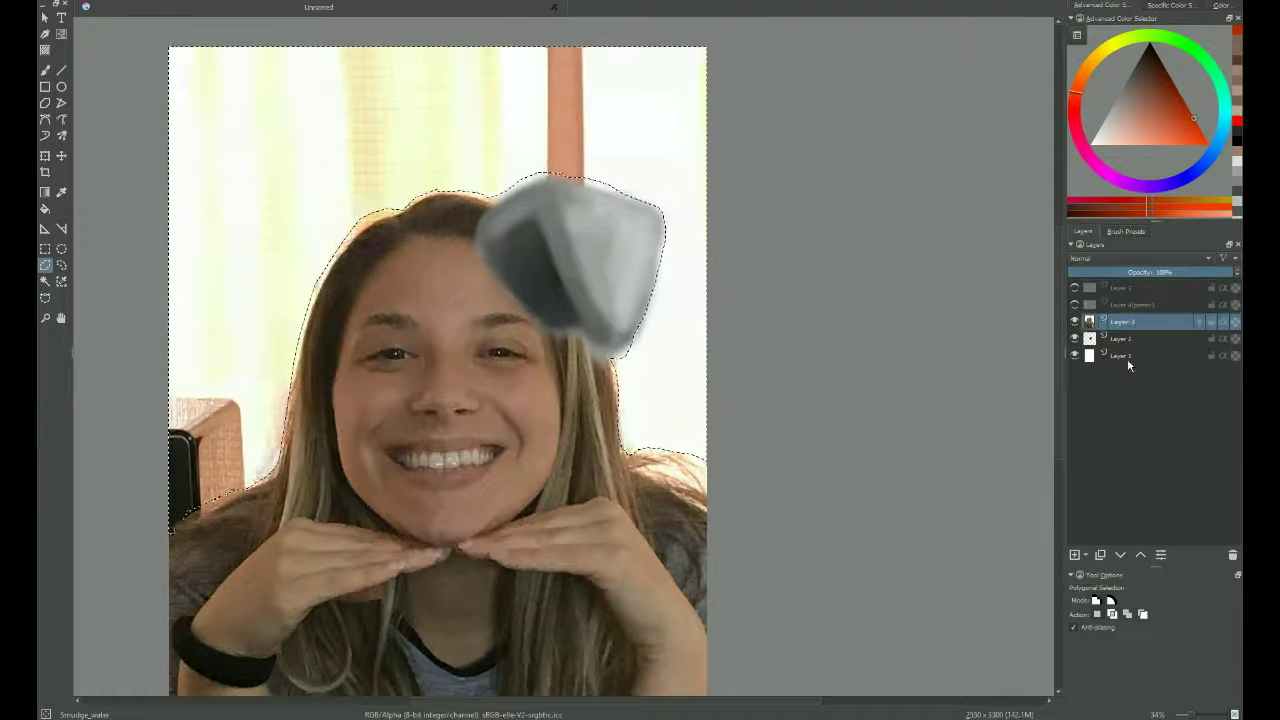
{"action": "key", "text": "Delete"}
{"action": "left_click", "coordinate": [1126, 231]}
{"action": "key", "text": "ctrl+shift+a"}
Step: Smudge the cut-out edges of the hair, shoulders and grey ear into the white background with Smudge_water
{"action": "key", "text": "b"}
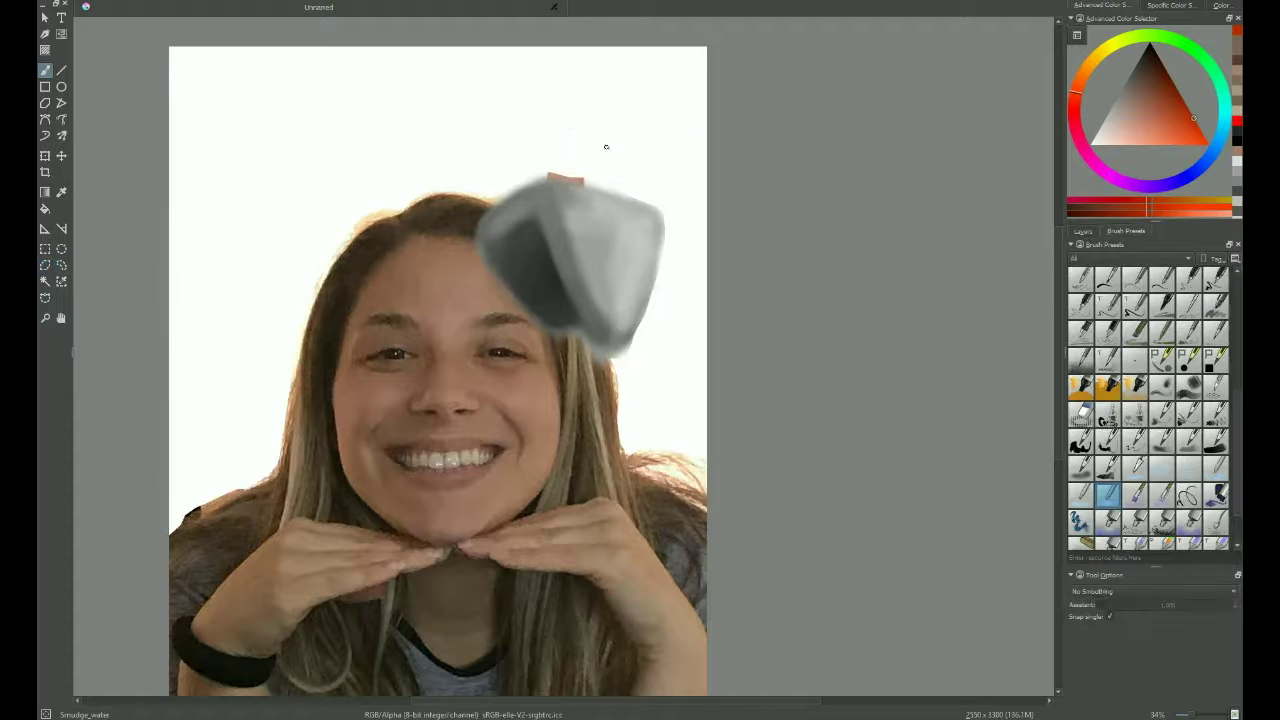
{"action": "mouse_move", "coordinate": [455, 182]}
{"action": "left_mouse_down"}
{"action": "mouse_move", "coordinate": [340, 230]}
{"action": "mouse_move", "coordinate": [392, 205]}
{"action": "left_mouse_up"}
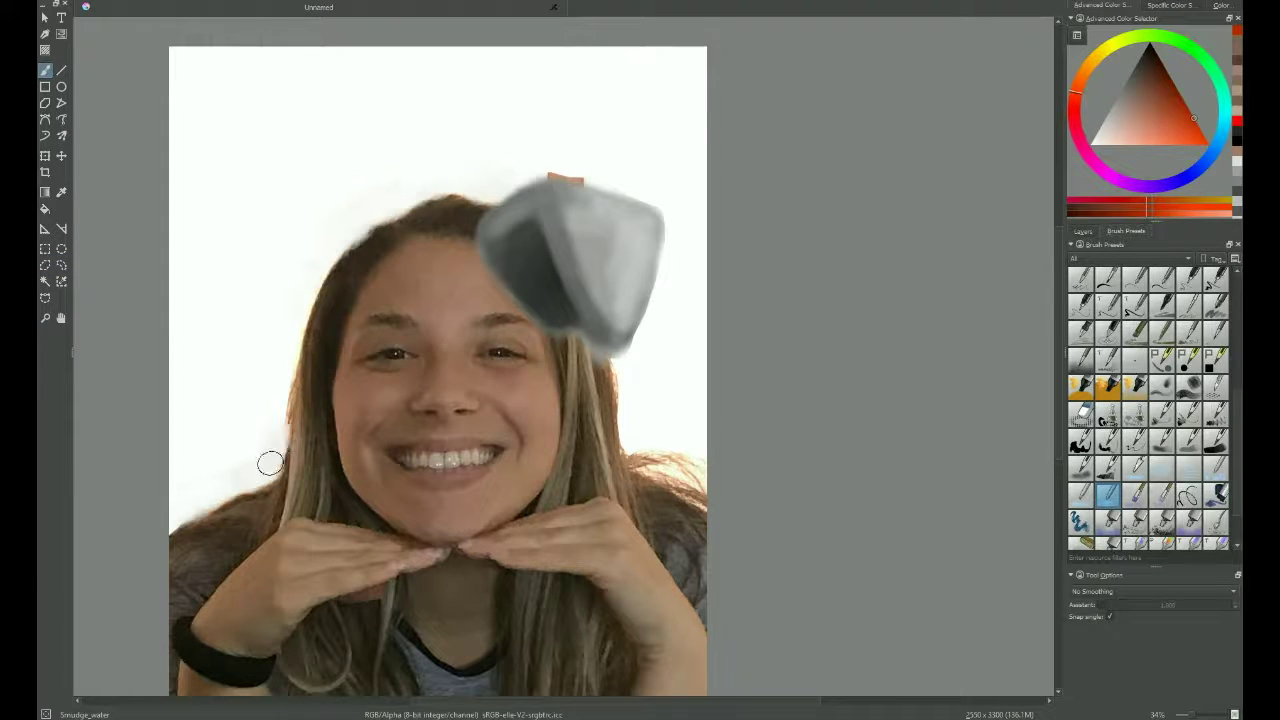
{"action": "mouse_move", "coordinate": [526, 181]}
{"action": "left_mouse_down"}
{"action": "mouse_move", "coordinate": [566, 166]}
{"action": "mouse_move", "coordinate": [668, 319]}
{"action": "mouse_move", "coordinate": [615, 369]}
{"action": "mouse_move", "coordinate": [638, 346]}
{"action": "mouse_move", "coordinate": [645, 390]}
{"action": "left_mouse_up"}
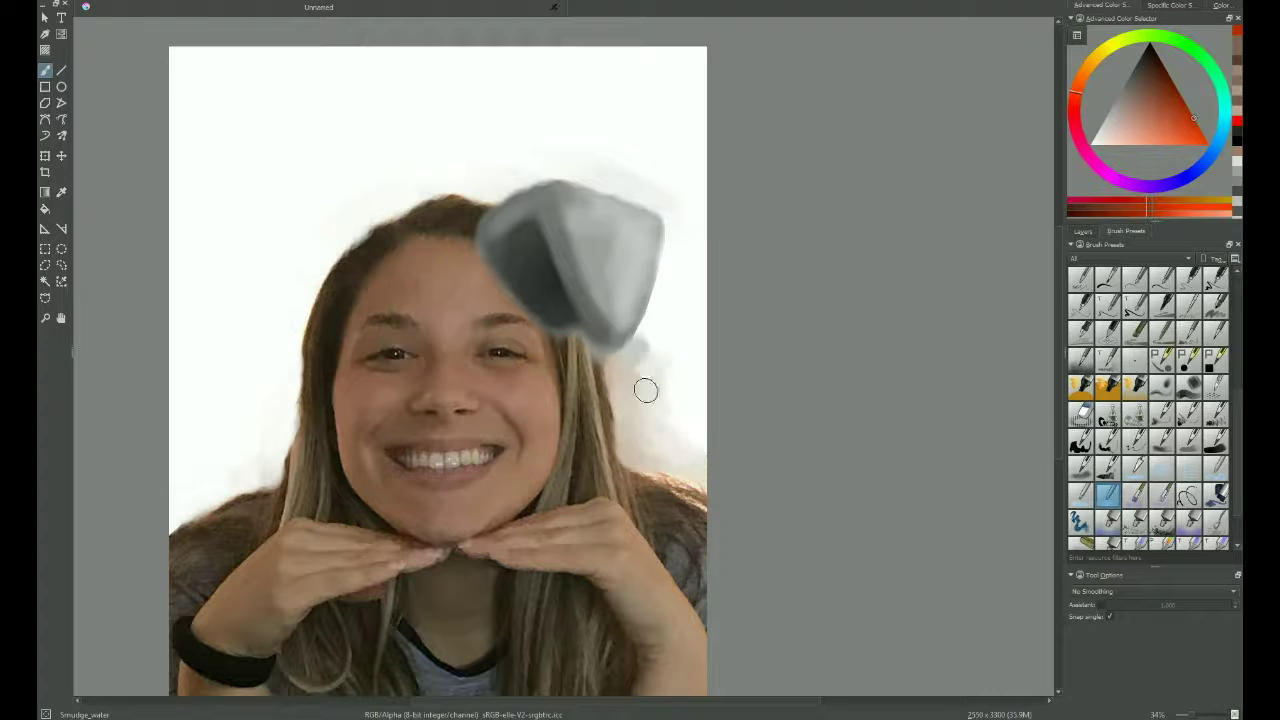
{"action": "left_click_drag", "start_coordinate": [295, 341], "coordinate": [265, 447]}
Step: Add a new layer behind the portrait and paint the background black with Airbrush_pressure
{"action": "left_click", "coordinate": [1083, 231]}
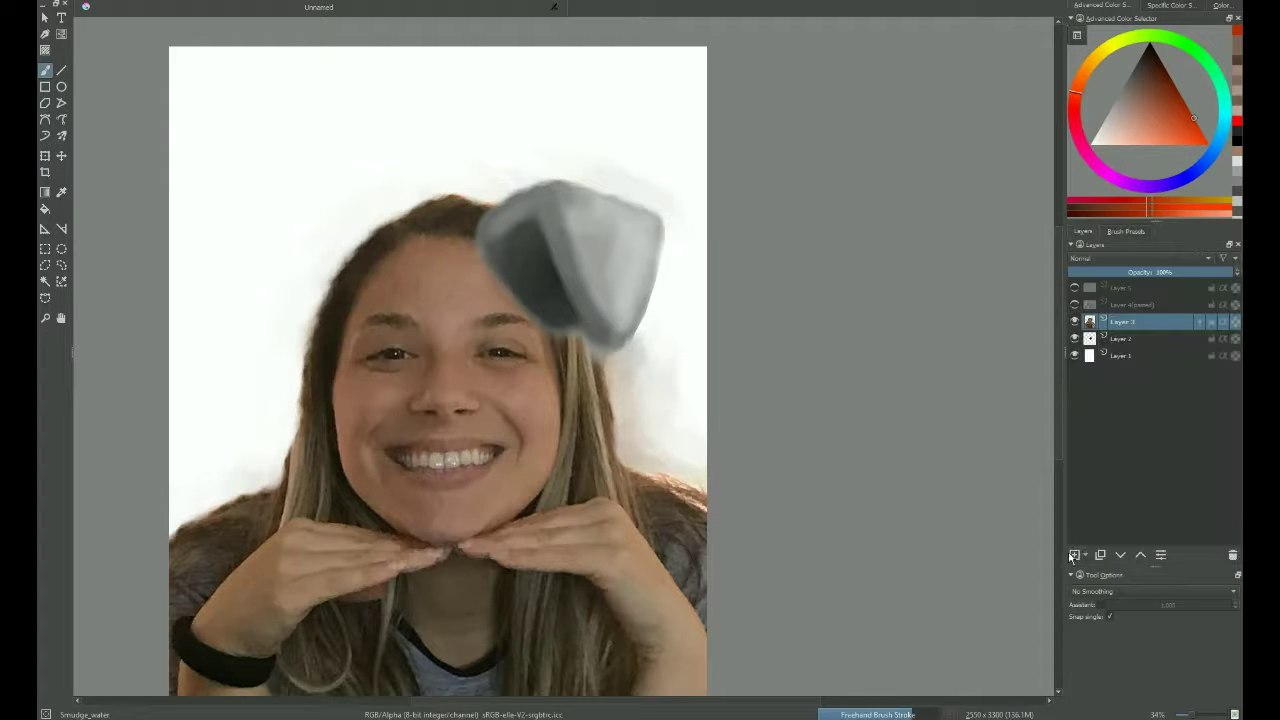
{"action": "key", "text": "d"}
{"action": "left_click", "coordinate": [1126, 231]}
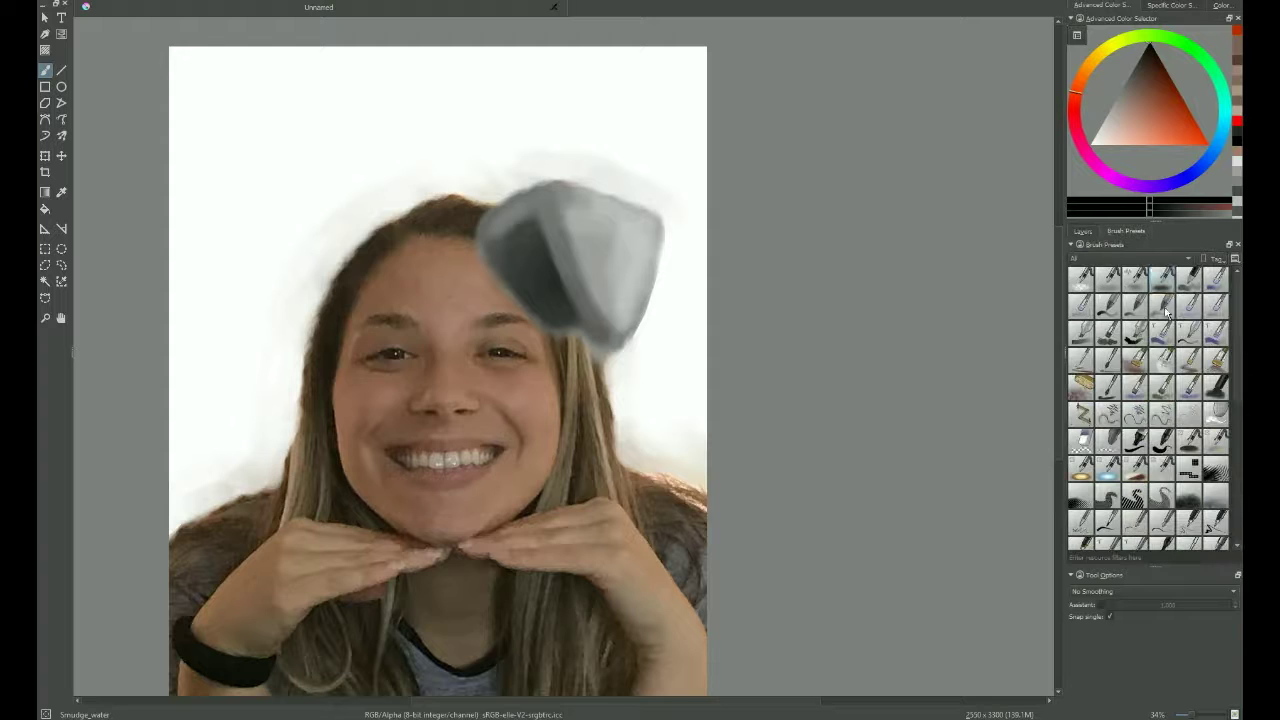
{"action": "left_click", "coordinate": [1161, 279]}
{"action": "mouse_move", "coordinate": [520, 160]}
{"action": "left_mouse_down"}
{"action": "mouse_move", "coordinate": [737, 104]}
{"action": "mouse_move", "coordinate": [157, 434]}
{"action": "mouse_move", "coordinate": [300, 300]}
{"action": "mouse_move", "coordinate": [143, 471]}
{"action": "left_mouse_up"}
Step: Smudge the outline of the hair and grey ear against the black background with the Smudge_water brush
{"action": "left_click", "coordinate": [1083, 231]}
{"action": "left_click", "coordinate": [1126, 231]}
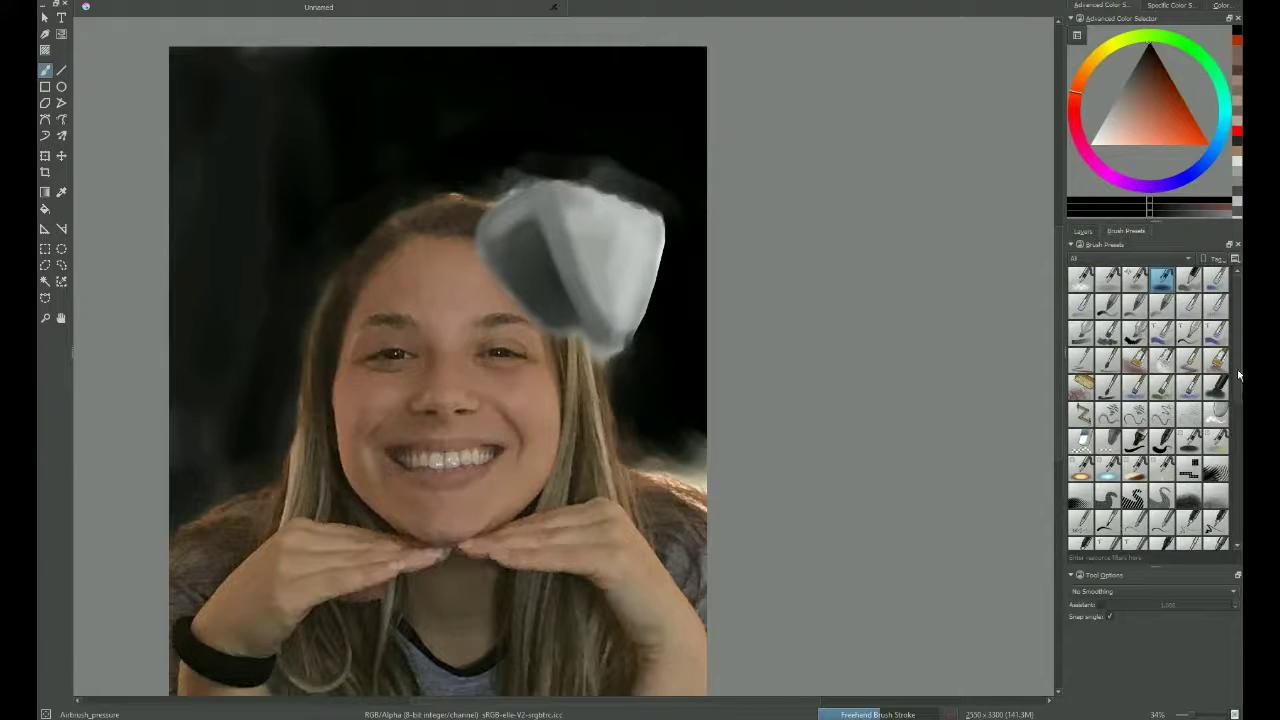
{"action": "scroll", "coordinate": [1150, 420], "scroll_direction": "down", "scroll_amount": 5}
{"action": "left_click", "coordinate": [1107, 494]}
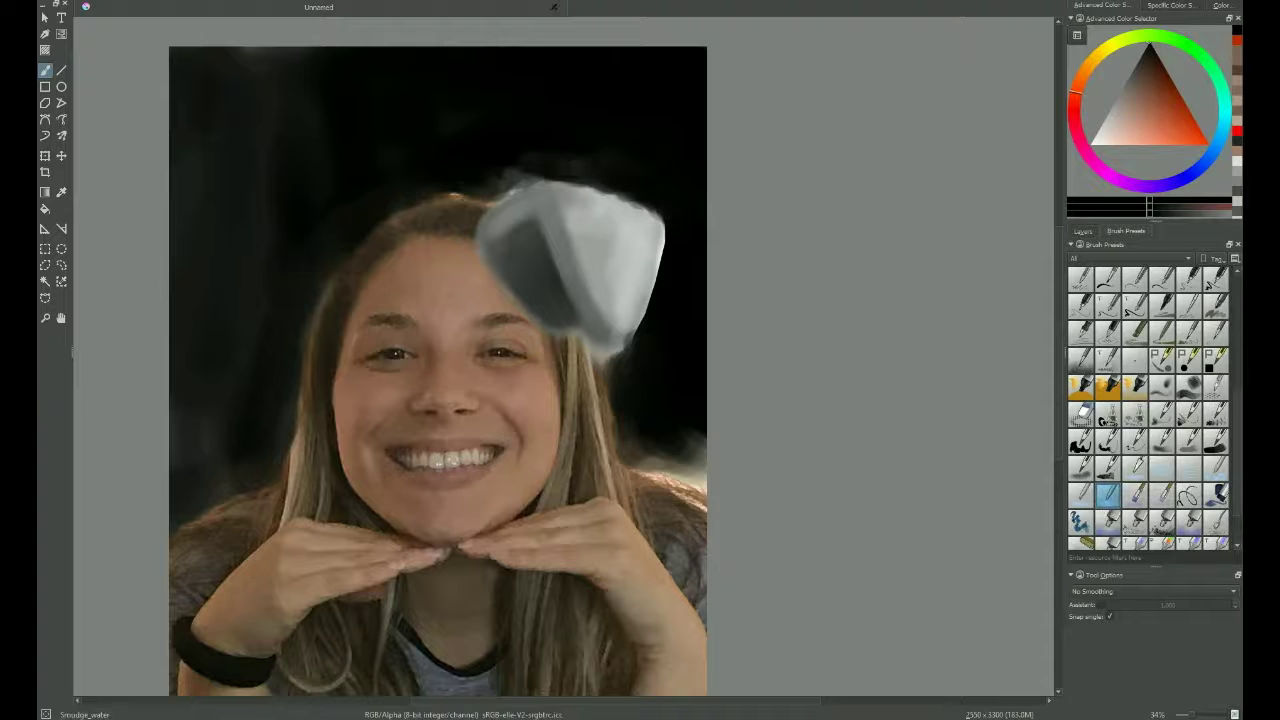
{"action": "left_click_drag", "start_coordinate": [390, 205], "coordinate": [670, 190]}
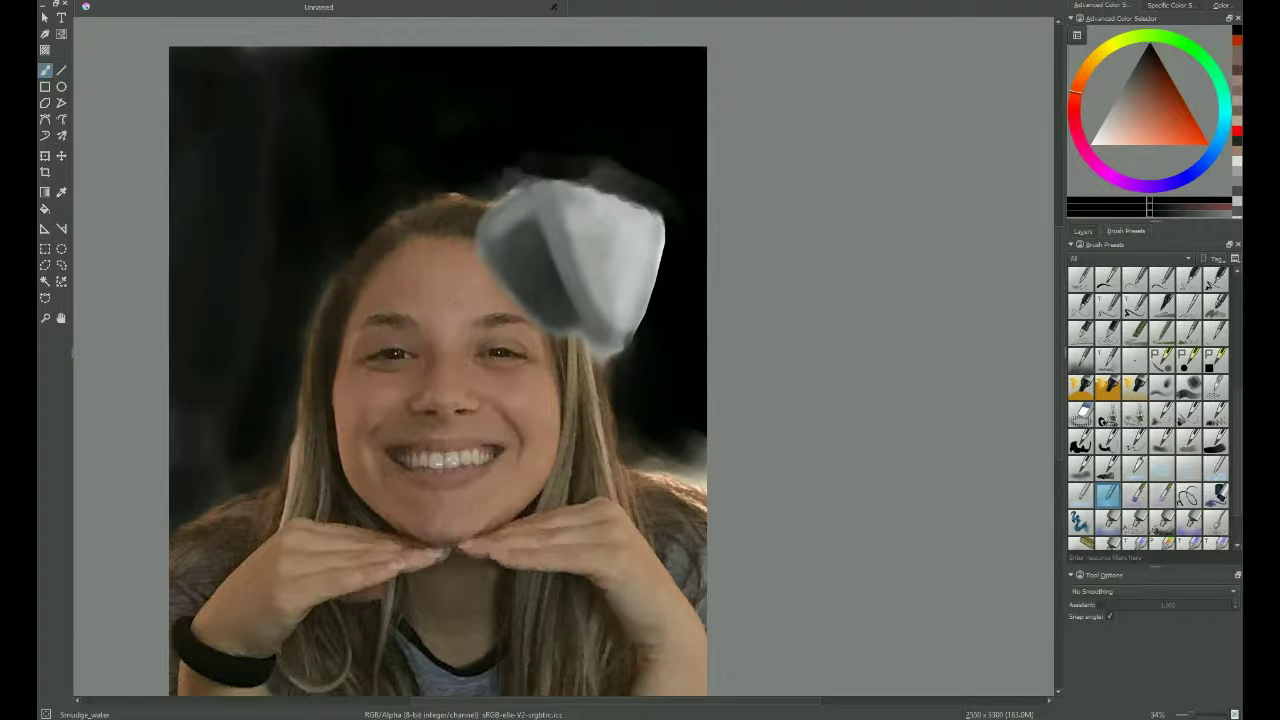
Step: Shade the hair, shoulder and ear edges black with Airbrush_pressure on a new layer above the photo, and show the hidden layers
{"action": "scroll", "coordinate": [1150, 420], "scroll_direction": "up", "scroll_amount": 5}
{"action": "left_click", "coordinate": [1135, 280]}
{"action": "left_click", "coordinate": [1083, 231]}
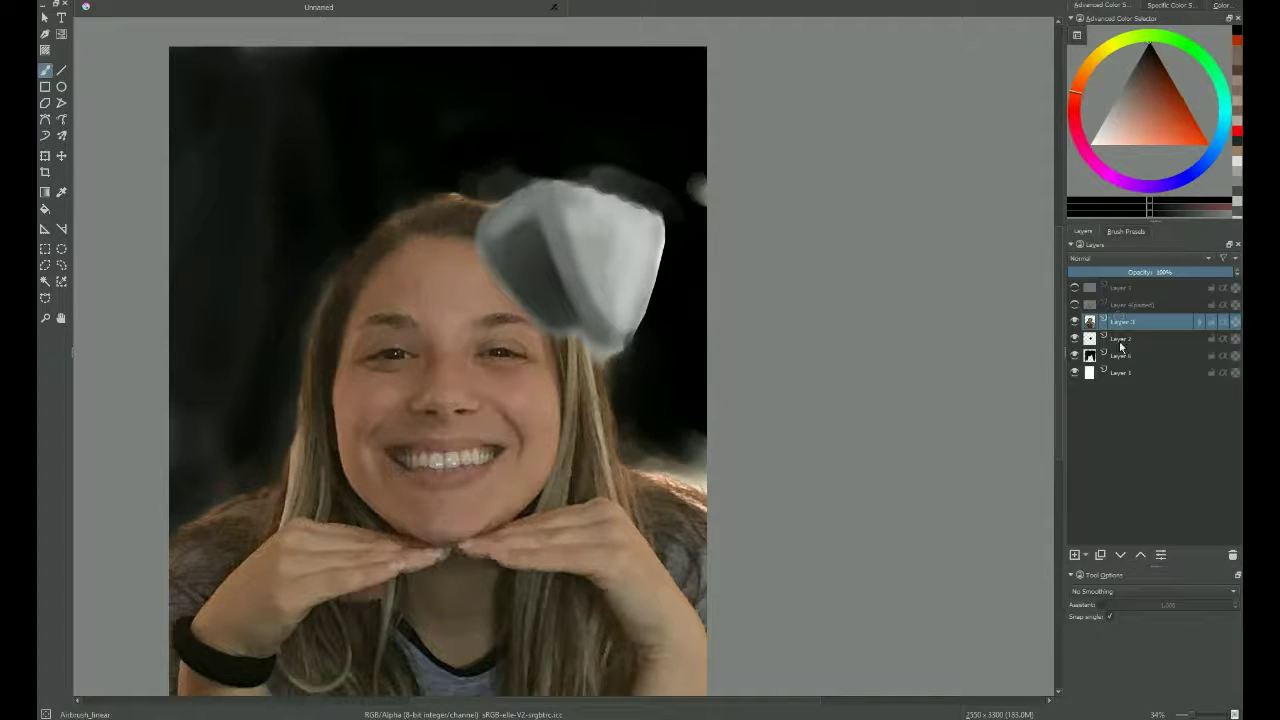
{"action": "left_click", "coordinate": [1126, 231]}
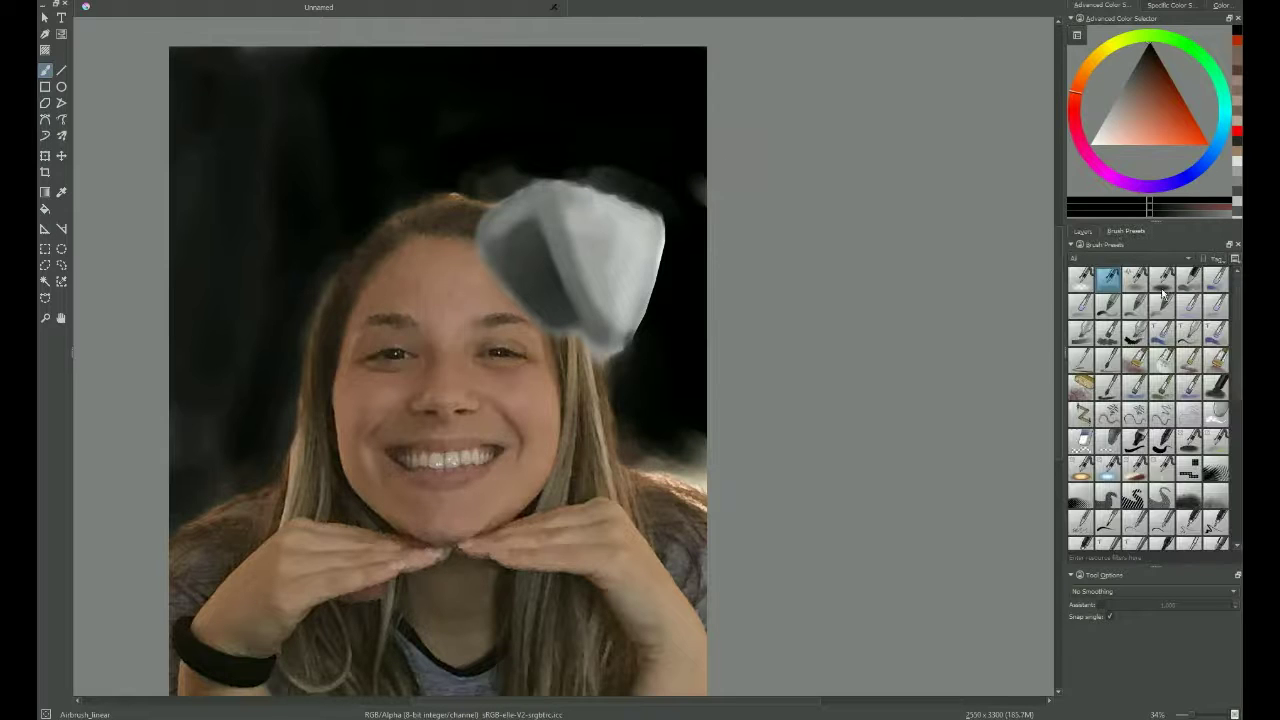
{"action": "mouse_move", "coordinate": [640, 195]}
{"action": "left_mouse_down"}
{"action": "mouse_move", "coordinate": [700, 500]}
{"action": "mouse_move", "coordinate": [400, 200]}
{"action": "mouse_move", "coordinate": [200, 80]}
{"action": "left_mouse_up"}
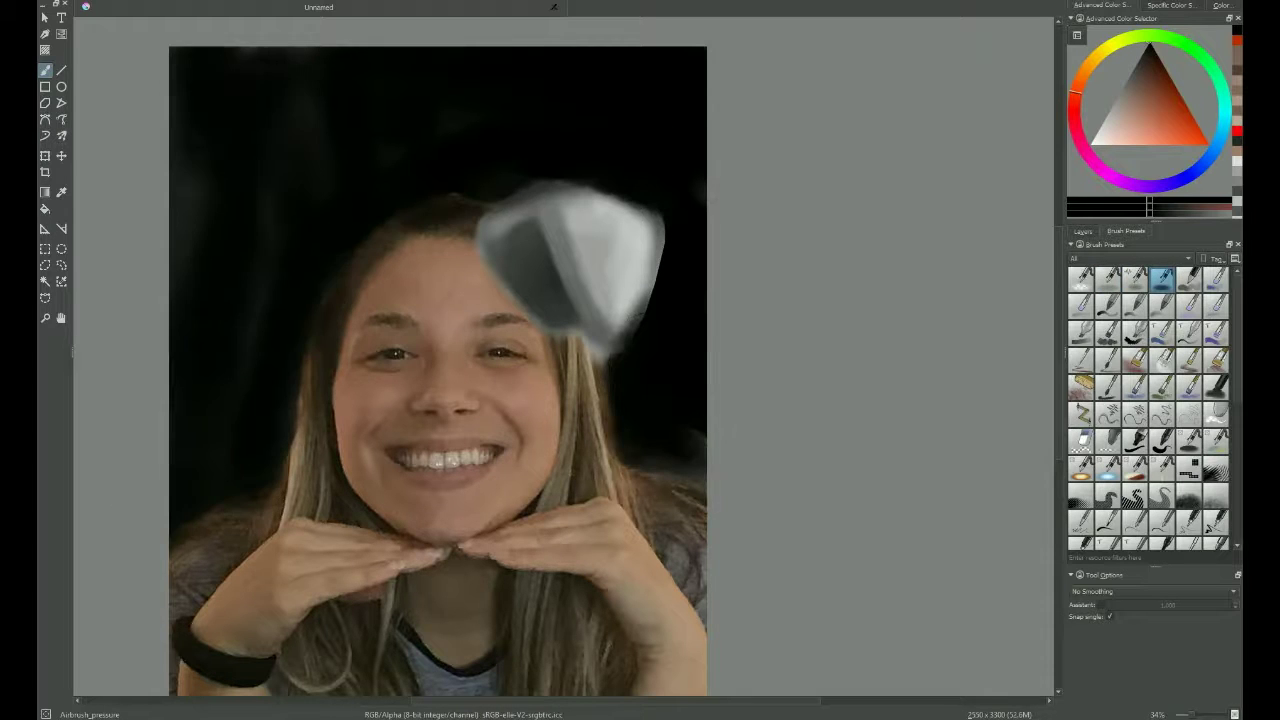
{"action": "left_click", "coordinate": [1083, 231]}
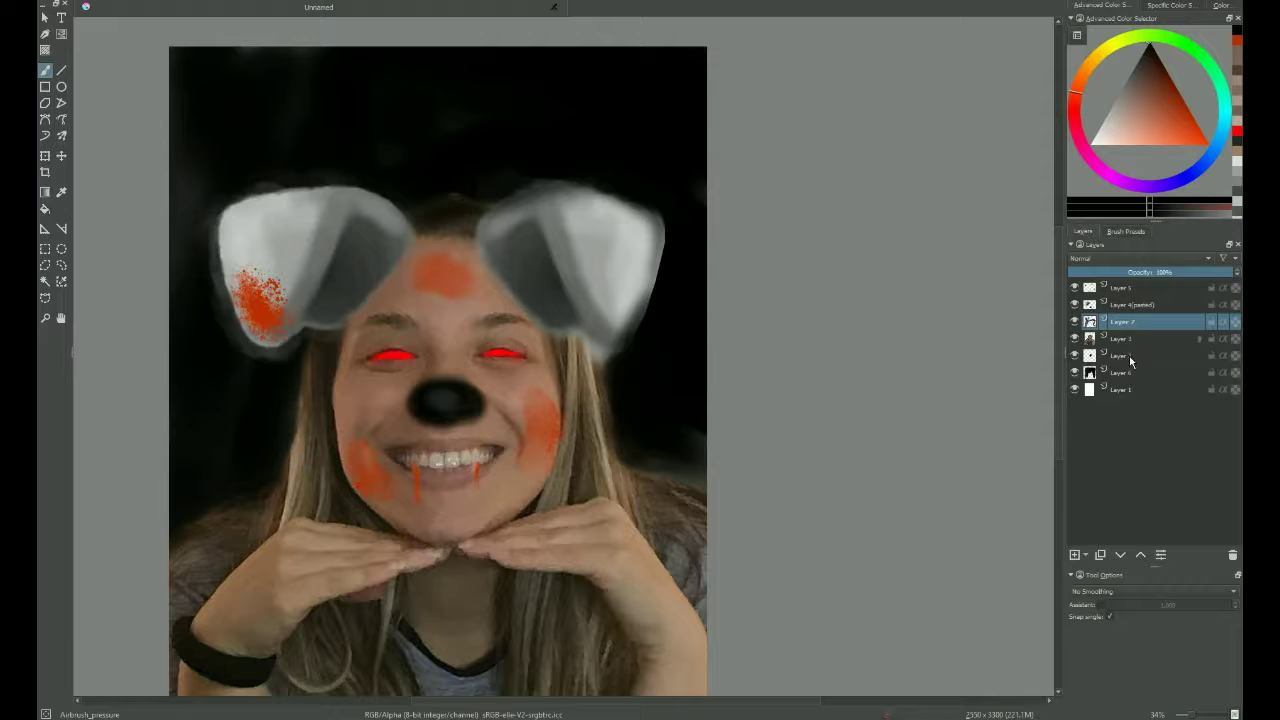
{"action": "scroll", "coordinate": [234, 563], "scroll_direction": "up", "scroll_amount": 4}
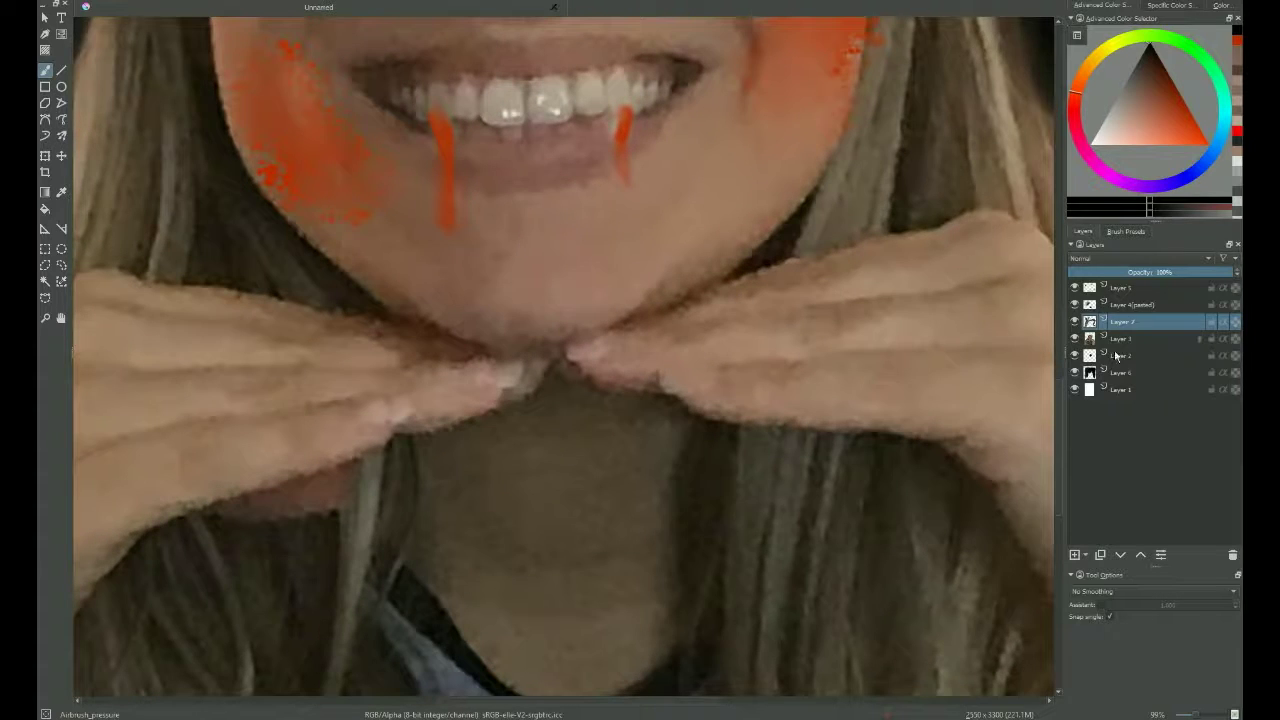
Step: Add a new layer at the top of the layer stack and undo the trial stroke with Ink_brush_25
{"action": "left_click", "coordinate": [1125, 231]}
{"action": "left_click", "coordinate": [1162, 281]}
{"action": "left_click", "coordinate": [1083, 231]}
{"action": "key", "text": "Insert"}
{"action": "scroll", "coordinate": [497, 386], "scroll_direction": "up", "scroll_amount": 2}
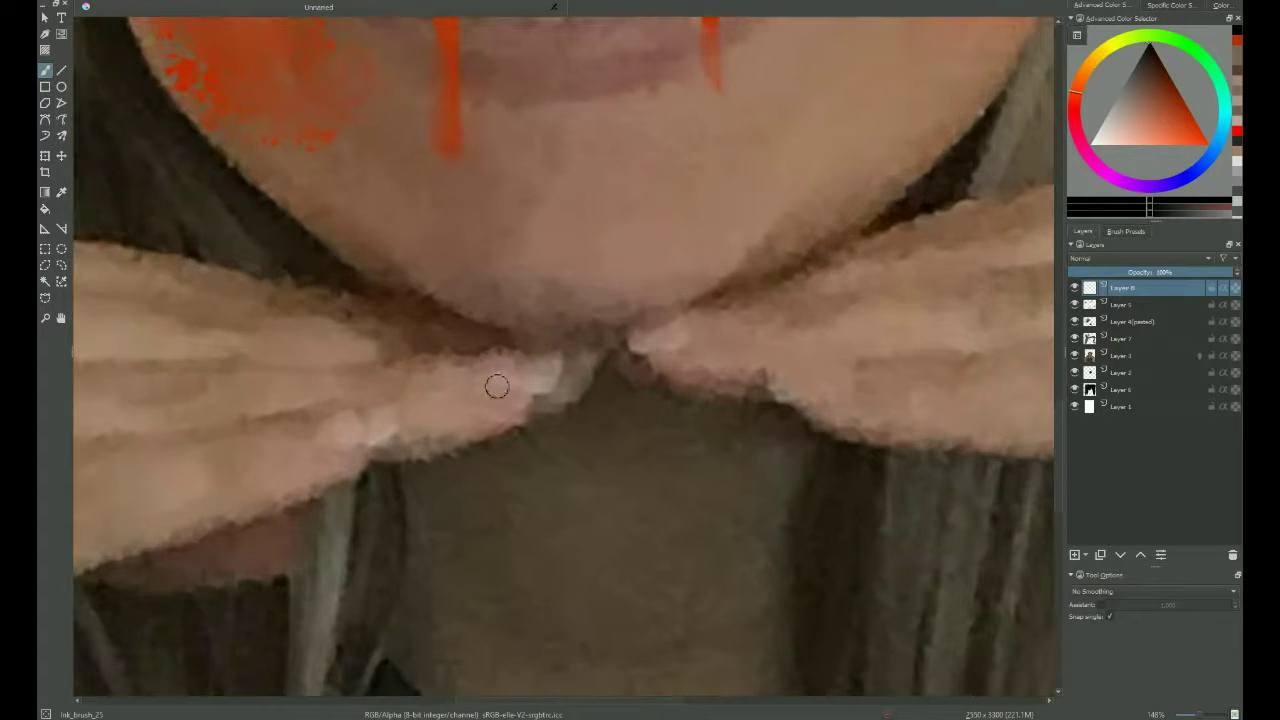
{"action": "key", "text": "ctrl+z"}
Step: Paint the fingernails of both hands black on the new layer with Airbrush_pressure
{"action": "left_click", "coordinate": [1125, 231]}
{"action": "left_click", "coordinate": [1162, 280]}
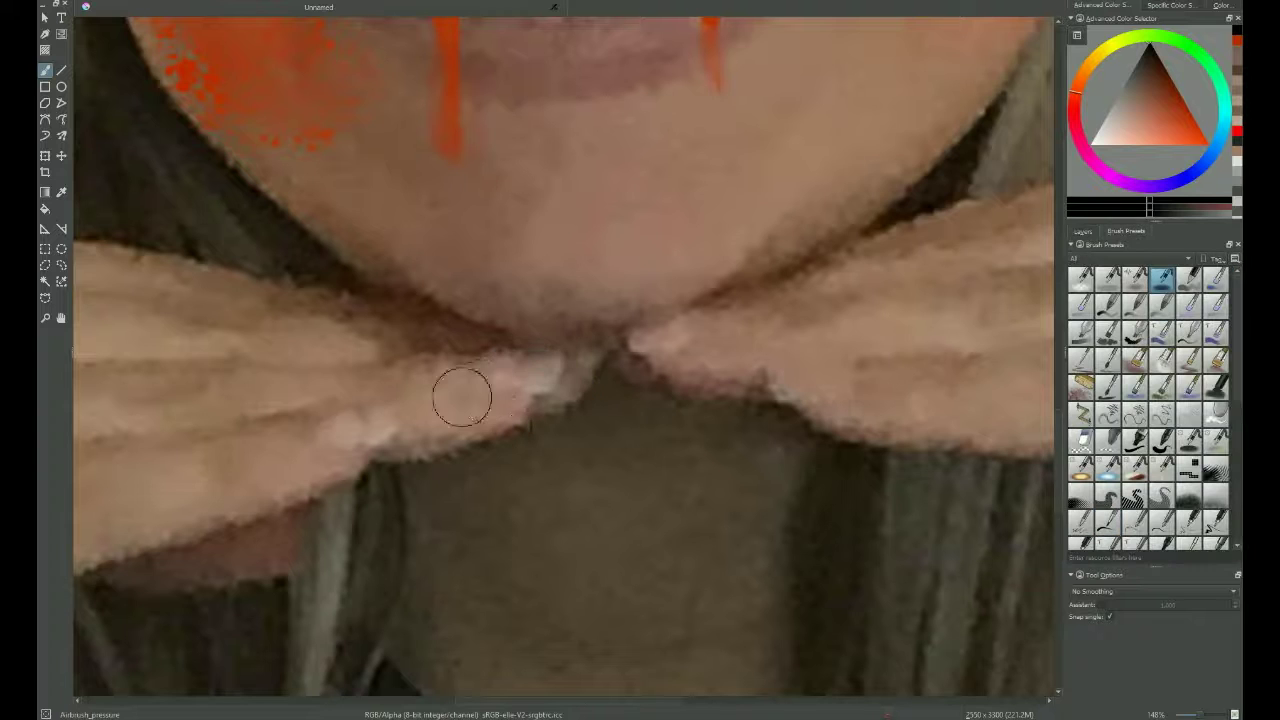
{"action": "mouse_move", "coordinate": [457, 394]}
{"action": "left_mouse_down"}
{"action": "mouse_move", "coordinate": [500, 385]}
{"action": "mouse_move", "coordinate": [595, 400]}
{"action": "left_mouse_up"}
{"action": "left_click_drag", "start_coordinate": [610, 345], "coordinate": [670, 332]}
{"action": "left_click_drag", "start_coordinate": [760, 392], "coordinate": [830, 380]}
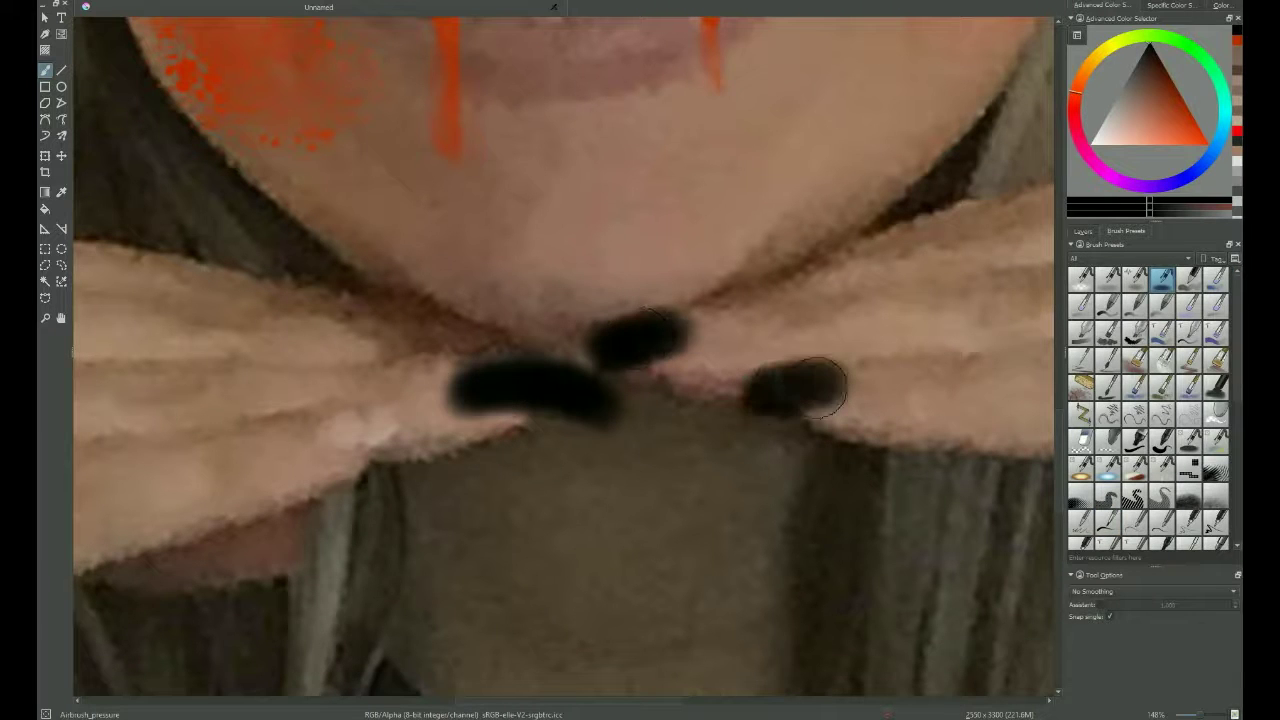
{"action": "mouse_move", "coordinate": [350, 340]}
{"action": "left_mouse_down"}
{"action": "mouse_move", "coordinate": [405, 345]}
{"action": "mouse_move", "coordinate": [345, 300]}
{"action": "left_mouse_up"}
{"action": "mouse_move", "coordinate": [340, 430]}
{"action": "left_mouse_down"}
{"action": "mouse_move", "coordinate": [415, 436]}
{"action": "mouse_move", "coordinate": [430, 470]}
{"action": "left_mouse_up"}
{"action": "scroll", "coordinate": [430, 470], "scroll_direction": "down", "scroll_amount": 5}
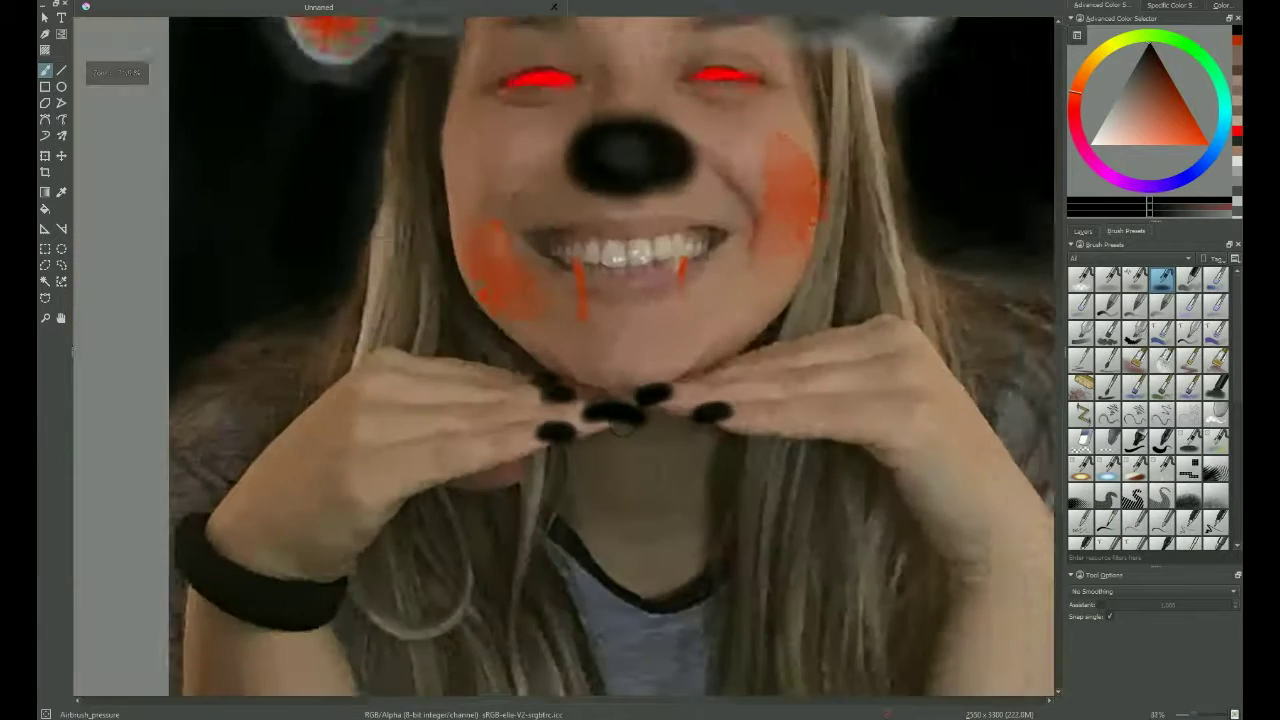
Step: Touch up the black nail paint on the fingertips under the chin
{"action": "scroll", "coordinate": [710, 385], "scroll_direction": "up", "scroll_amount": 4}
{"action": "mouse_move", "coordinate": [710, 385]}
{"action": "left_mouse_down"}
{"action": "mouse_move", "coordinate": [690, 357]}
{"action": "mouse_move", "coordinate": [640, 380]}
{"action": "mouse_move", "coordinate": [649, 349]}
{"action": "left_mouse_up"}
{"action": "key", "text": "slash"}
{"action": "scroll", "coordinate": [649, 349], "scroll_direction": "down", "scroll_amount": 3}
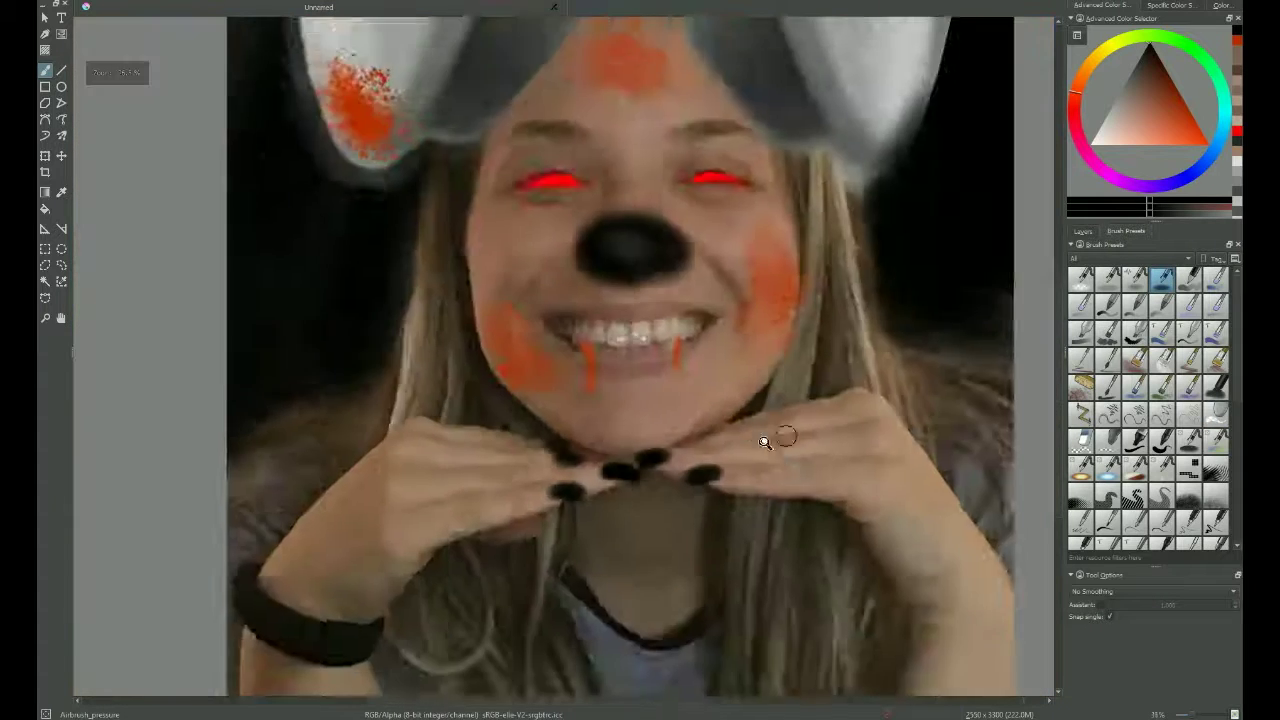
{"action": "scroll", "coordinate": [323, 184], "scroll_direction": "up", "scroll_amount": 2}
{"action": "scroll", "coordinate": [894, 574], "scroll_direction": "down", "scroll_amount": 4}
{"action": "scroll", "coordinate": [924, 525], "scroll_direction": "up", "scroll_amount": 1}
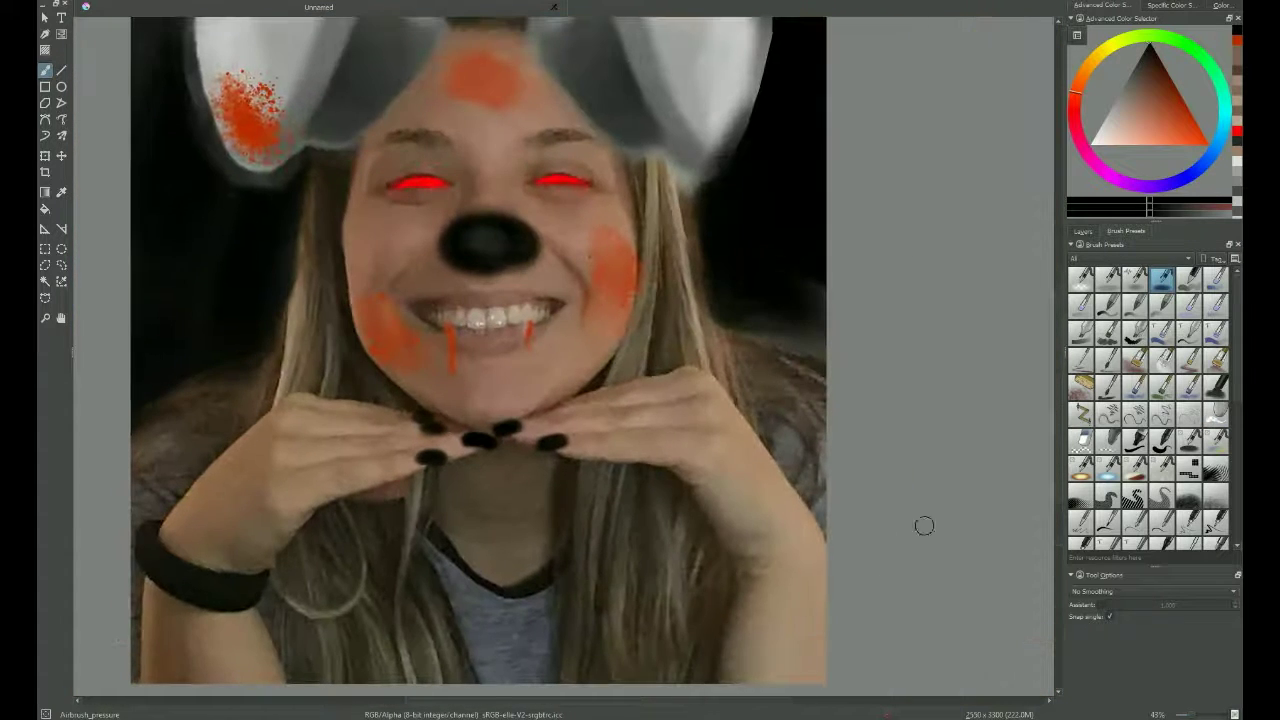
Step: Paint a knife below the hand on the bracelet side with Airbrush_pressure, giving it a dark grey handle, light grey blade and red streak
{"action": "left_click", "coordinate": [1083, 231]}
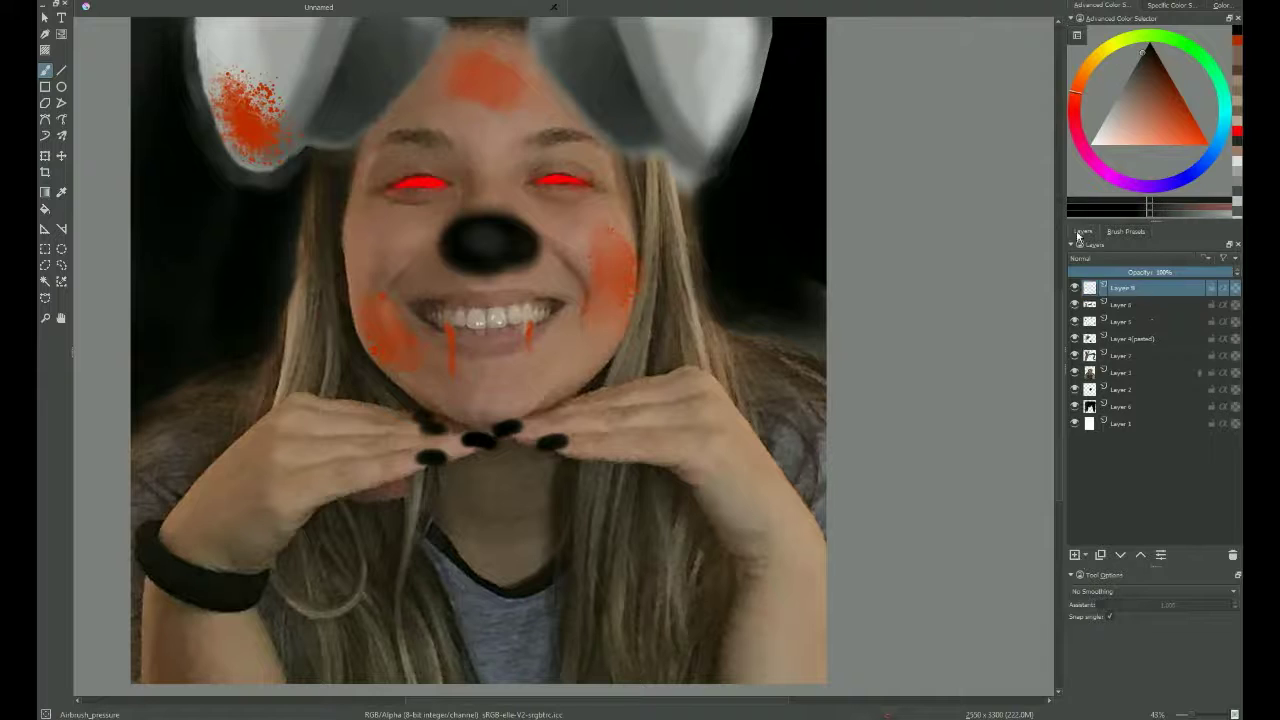
{"action": "left_click", "coordinate": [1126, 231]}
{"action": "left_click_drag", "start_coordinate": [322, 565], "coordinate": [365, 490]}
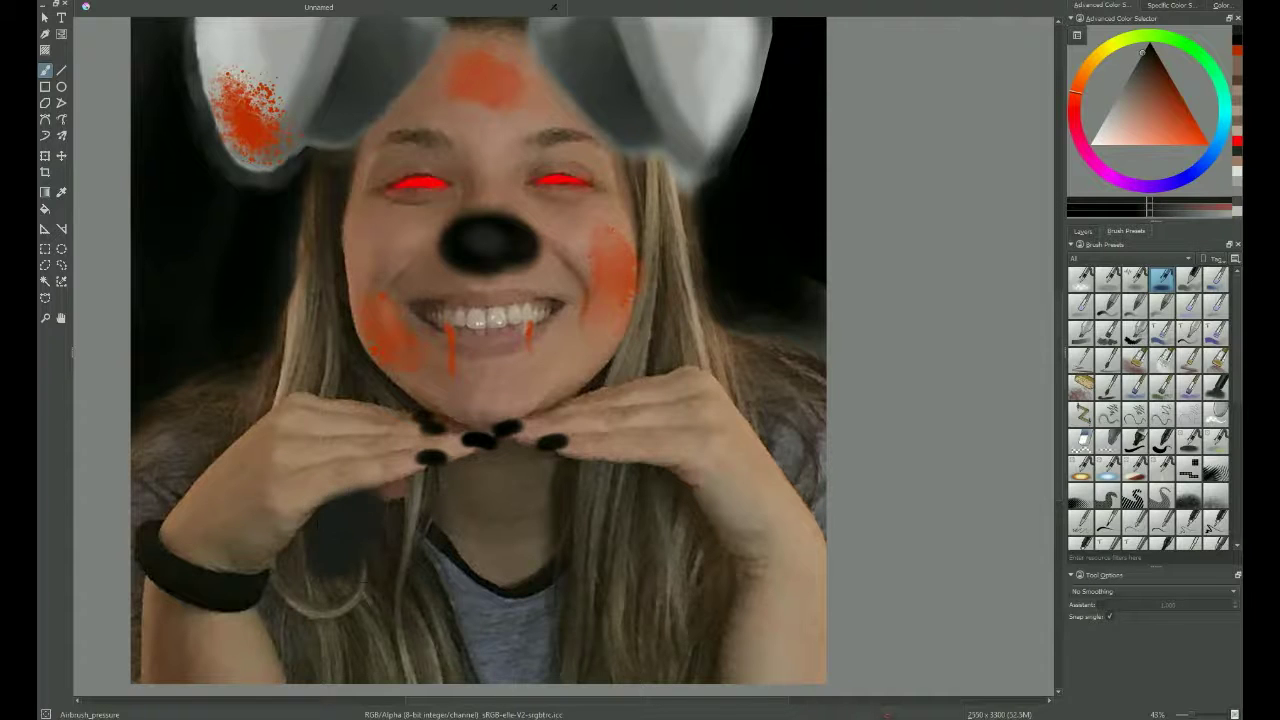
{"action": "left_click", "coordinate": [1133, 120]}
{"action": "mouse_move", "coordinate": [320, 600]}
{"action": "left_mouse_down"}
{"action": "mouse_move", "coordinate": [366, 591]}
{"action": "mouse_move", "coordinate": [400, 620]}
{"action": "mouse_move", "coordinate": [405, 662]}
{"action": "left_mouse_up"}
Step: Spatter darker red blood over the red streak on the knife blade with the Splat_mix_cells brush
{"action": "left_click", "coordinate": [1235, 175]}
{"action": "left_click", "coordinate": [1080, 98]}
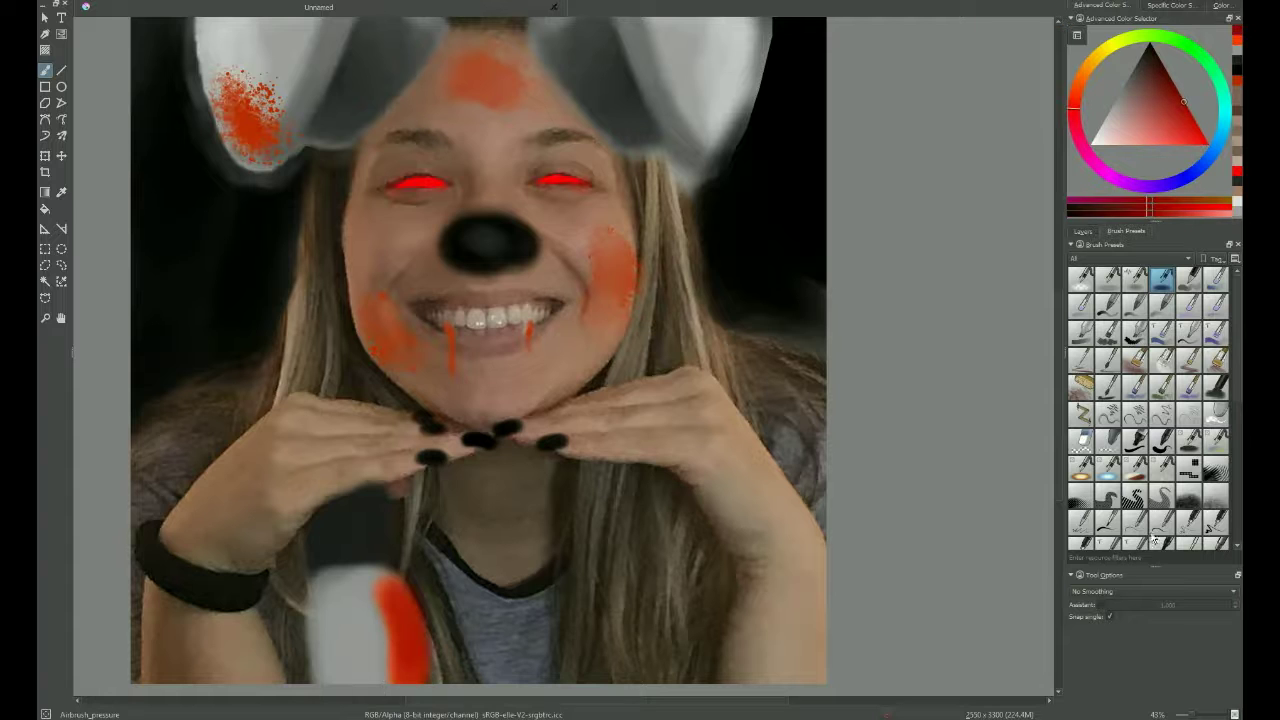
{"action": "scroll", "coordinate": [1150, 435], "scroll_direction": "down", "scroll_amount": 5}
{"action": "scroll", "coordinate": [1150, 440], "scroll_direction": "down", "scroll_amount": 5}
{"action": "left_click", "coordinate": [1162, 494]}
{"action": "scroll", "coordinate": [470, 560], "scroll_direction": "up", "scroll_amount": 4}
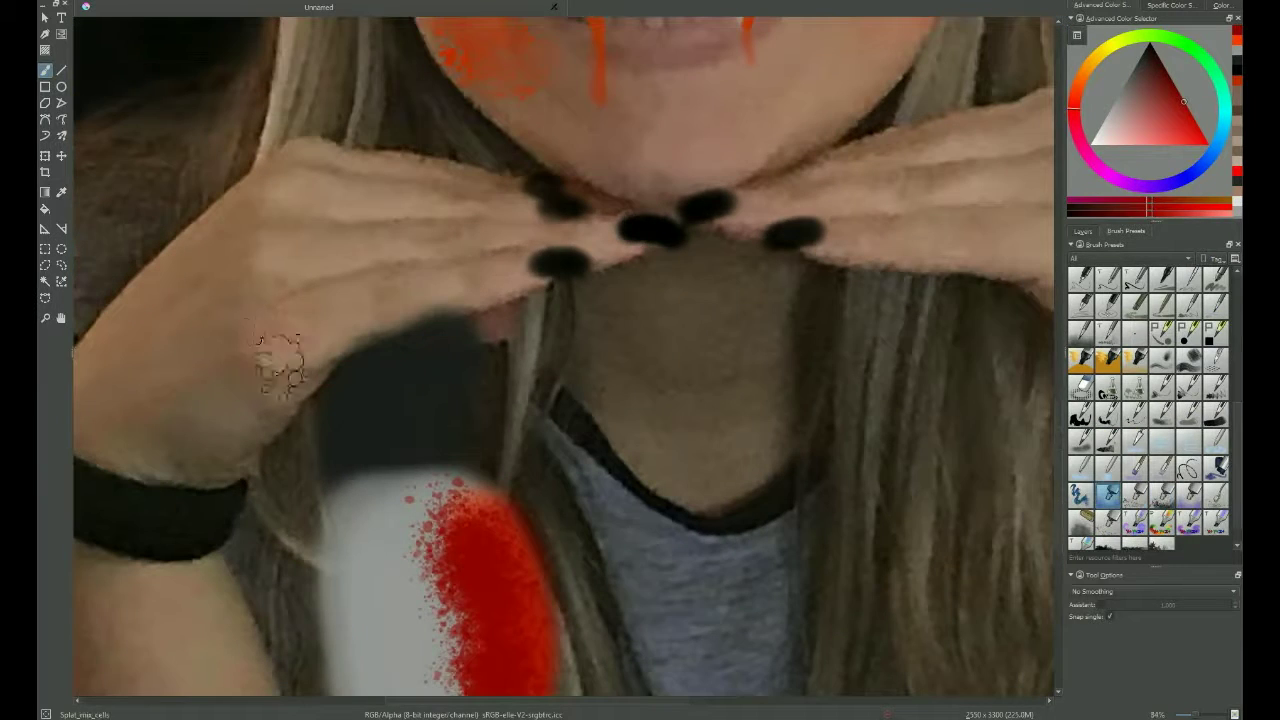
Step: Rework the knife's light blade in grey tones with Airbrush_pressure
{"action": "scroll", "coordinate": [280, 300], "scroll_direction": "down", "scroll_amount": 5}
{"action": "scroll", "coordinate": [278, 206], "scroll_direction": "up", "scroll_amount": 2}
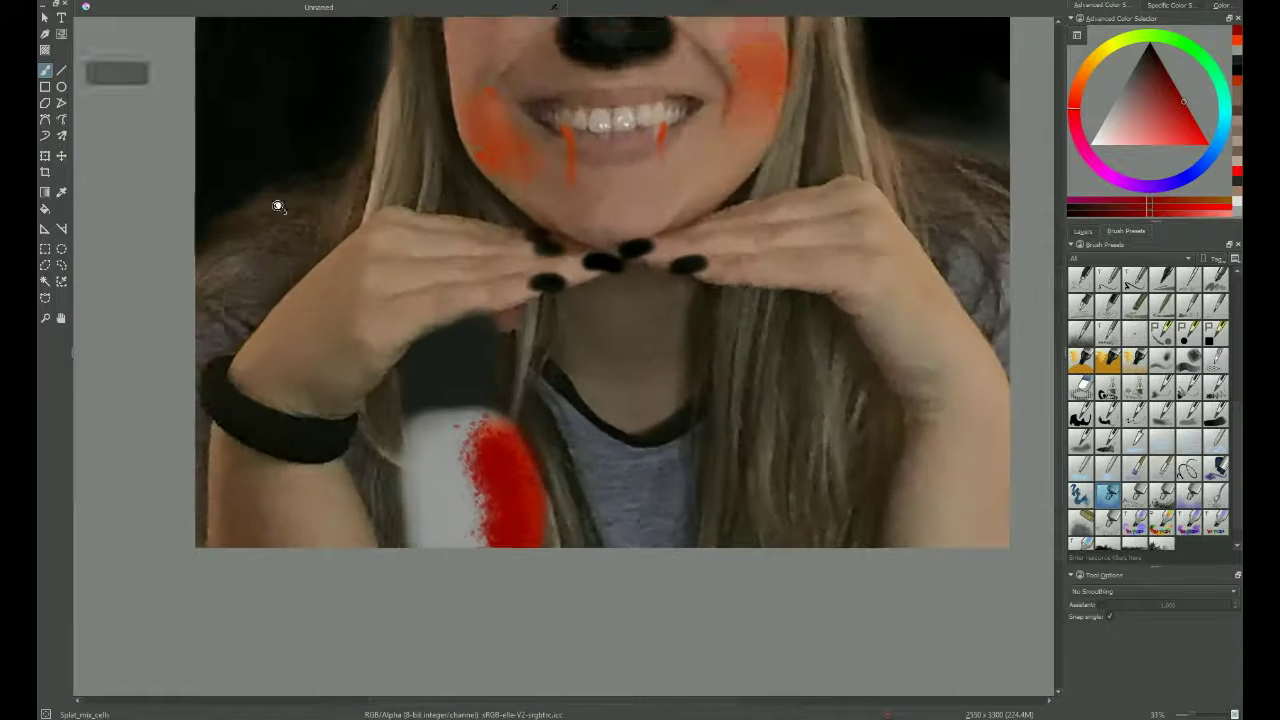
{"action": "scroll", "coordinate": [278, 206], "scroll_direction": "up", "scroll_amount": 1}
{"action": "left_click", "coordinate": [1095, 133]}
{"action": "left_click", "coordinate": [1162, 278]}
{"action": "left_click_drag", "start_coordinate": [410, 440], "coordinate": [410, 530]}
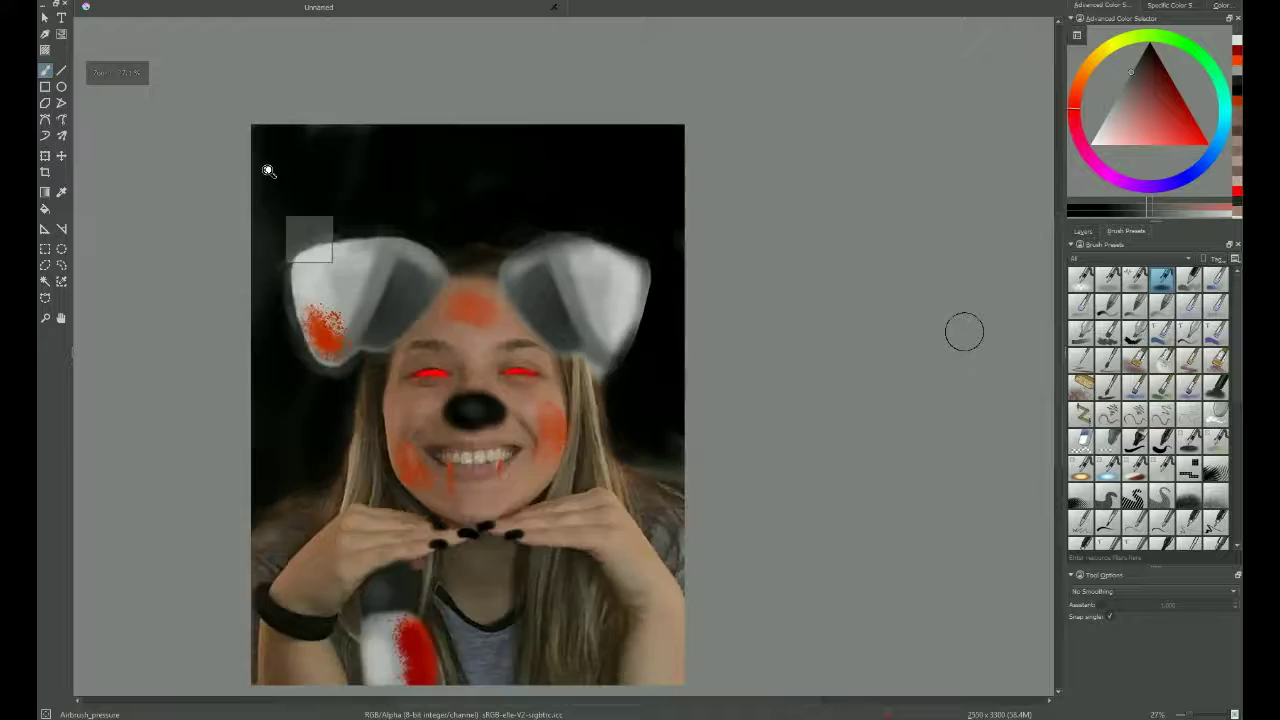
Step: Hand-letter "WELCOME MASTER" in red with Ink_brush_25 on the black background above the ears
{"action": "scroll", "coordinate": [963, 331], "scroll_direction": "up", "scroll_amount": 4}
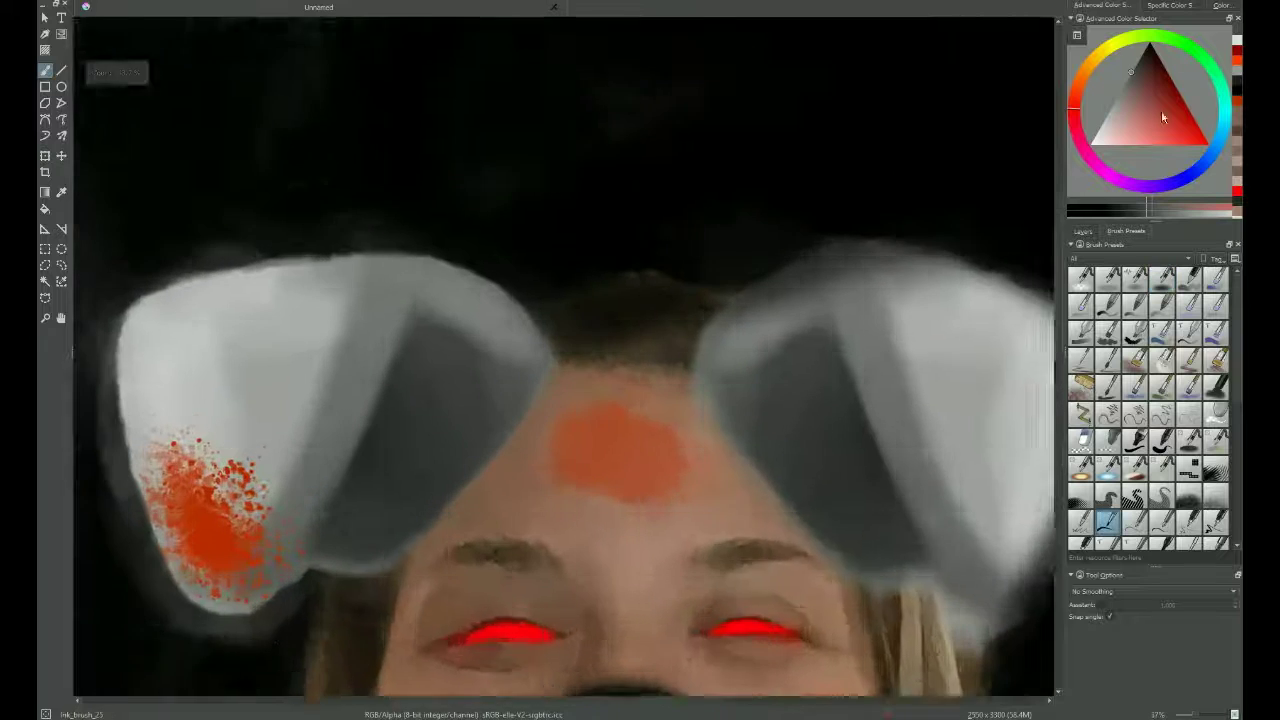
{"action": "left_click_drag", "start_coordinate": [1161, 110], "coordinate": [1199, 127]}
{"action": "scroll", "coordinate": [927, 131], "scroll_direction": "down", "scroll_amount": 3}
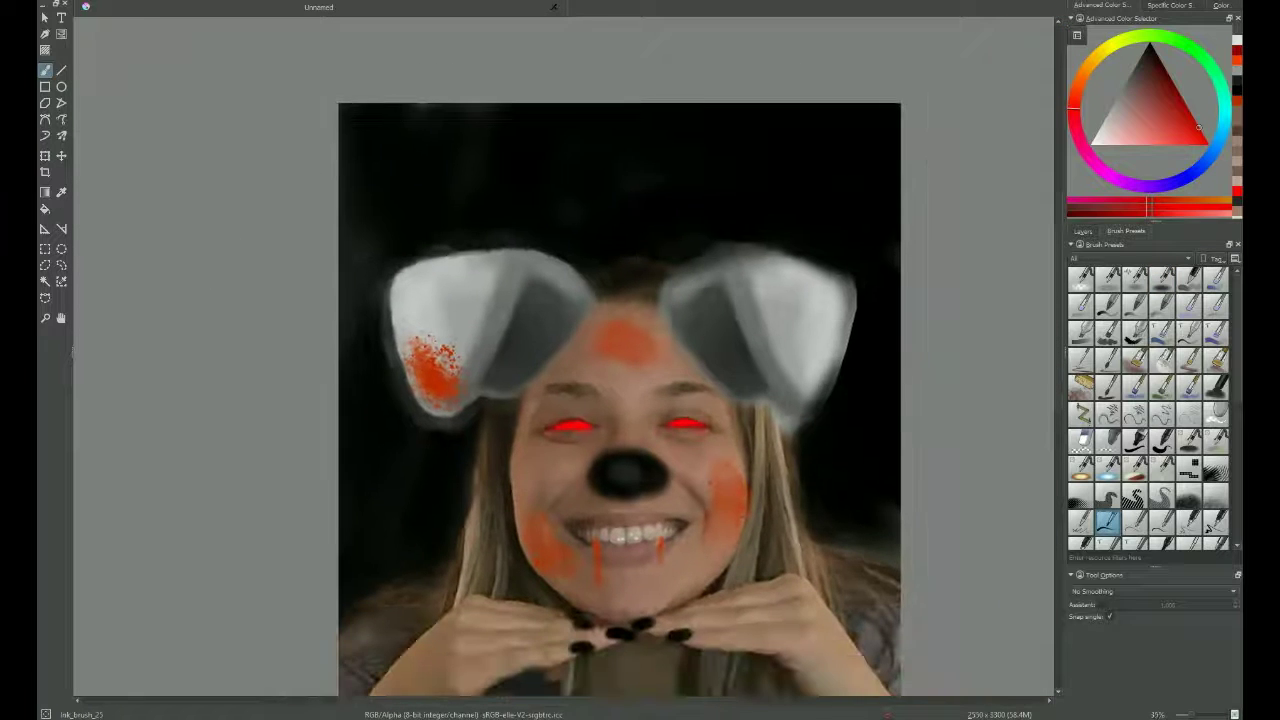
{"action": "left_click_drag", "start_coordinate": [390, 124], "coordinate": [463, 160]}
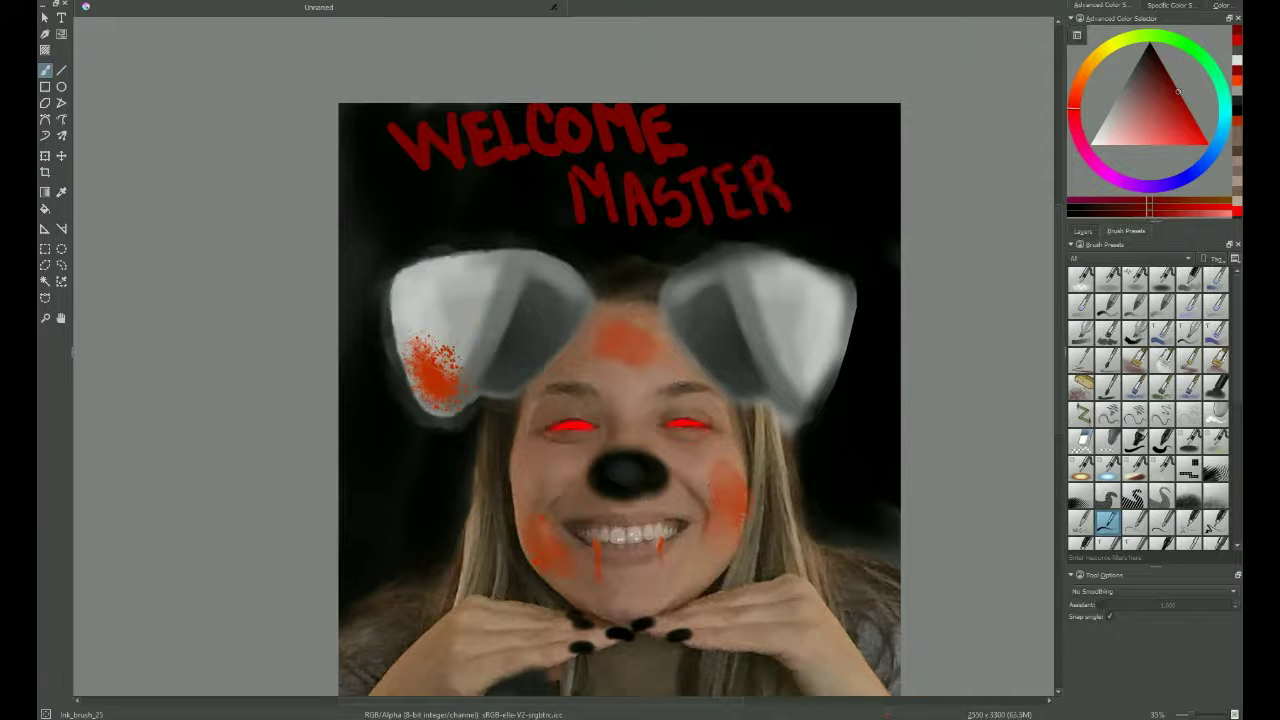
Step: Spatter dark red blood patches around the black background with the Splat_texture_2 brush
{"action": "left_click", "coordinate": [1083, 231]}
{"action": "left_click", "coordinate": [1125, 231]}
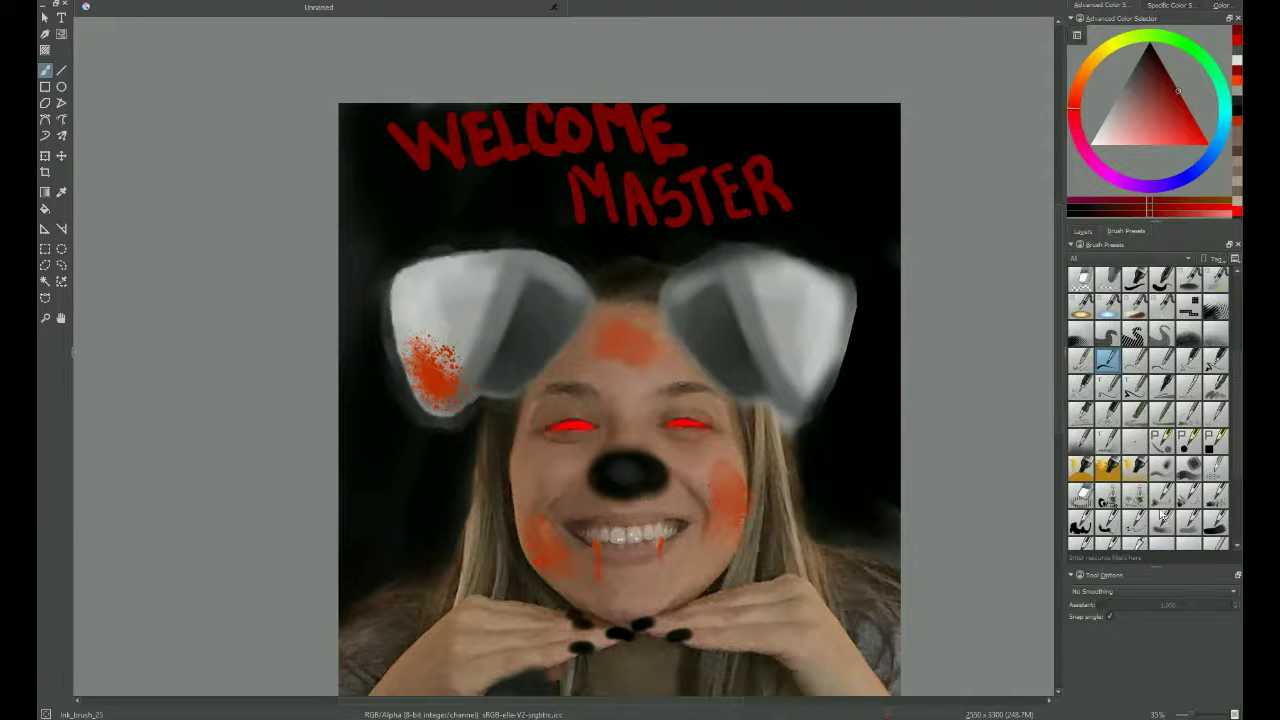
{"action": "scroll", "coordinate": [1170, 525], "scroll_direction": "down", "scroll_amount": 2}
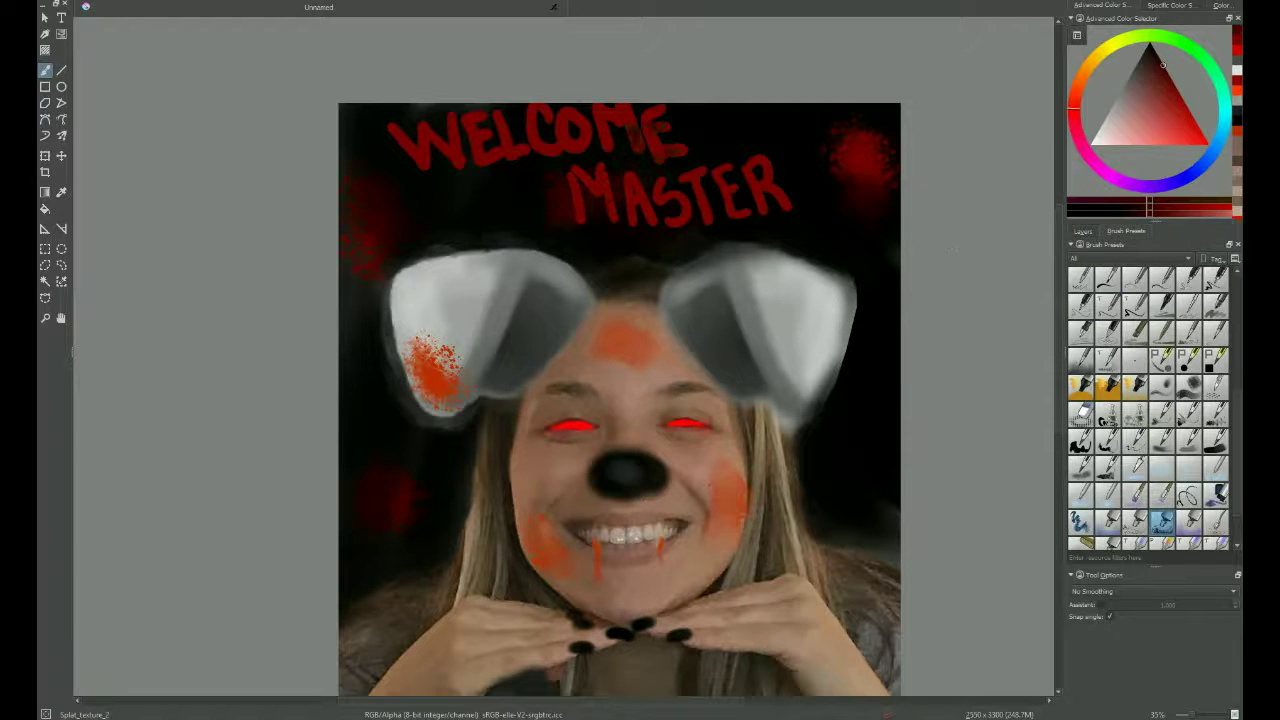
Step: Add another new layer at the top of the layer stack and bring up the brush presets
{"action": "scroll", "coordinate": [737, 490], "scroll_direction": "down", "scroll_amount": 2}
{"action": "left_click", "coordinate": [1083, 231]}
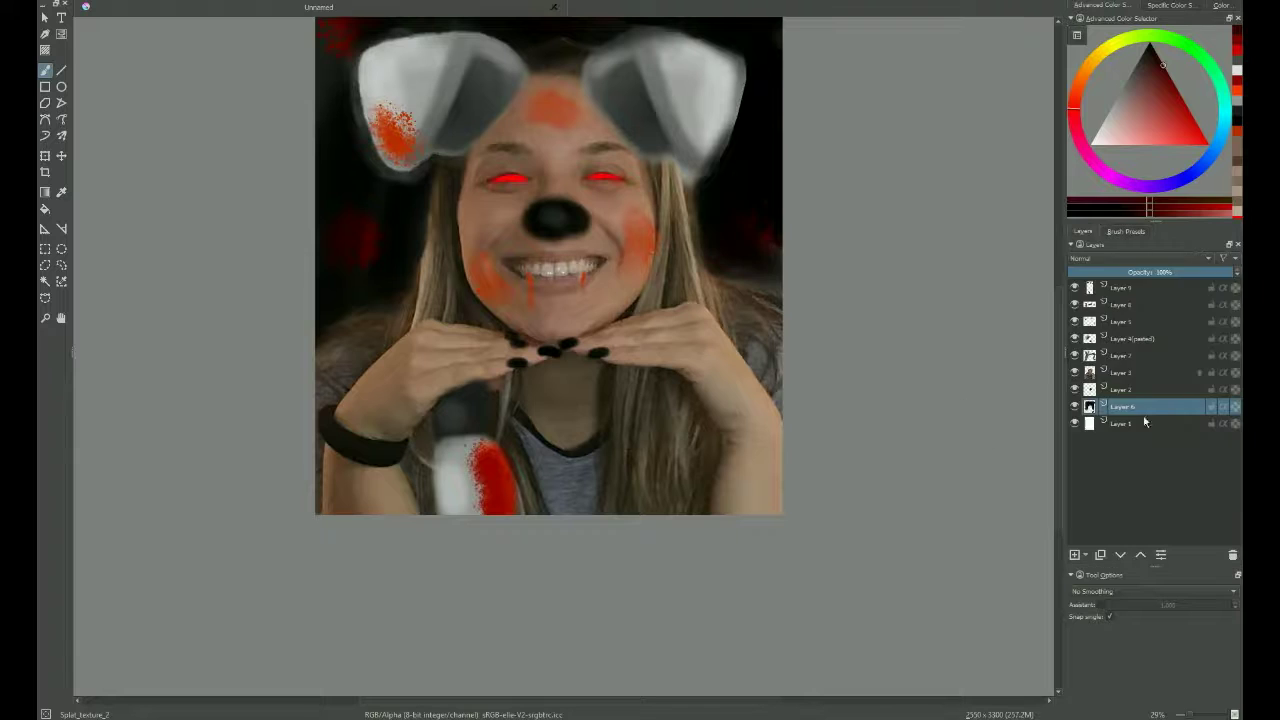
{"action": "left_click", "coordinate": [1120, 366]}
{"action": "left_click_drag", "start_coordinate": [1120, 366], "coordinate": [1150, 277]}
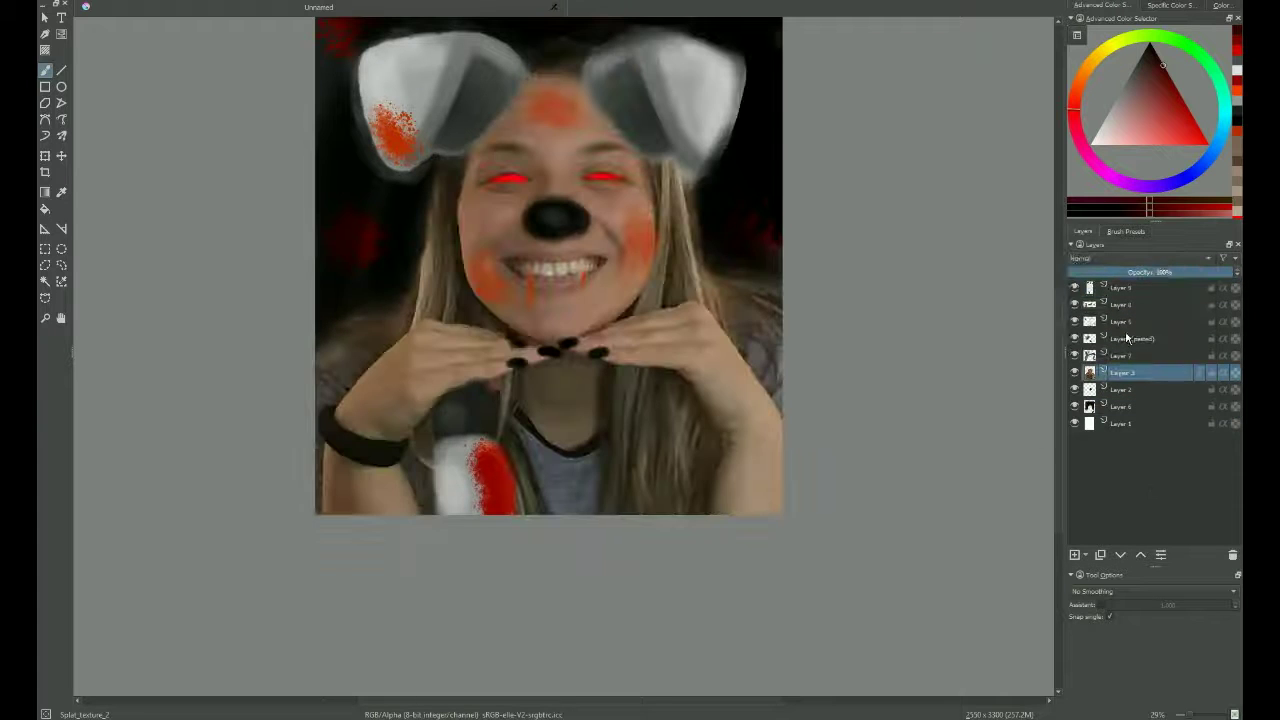
{"action": "scroll", "coordinate": [380, 514], "scroll_direction": "down", "scroll_amount": 2}
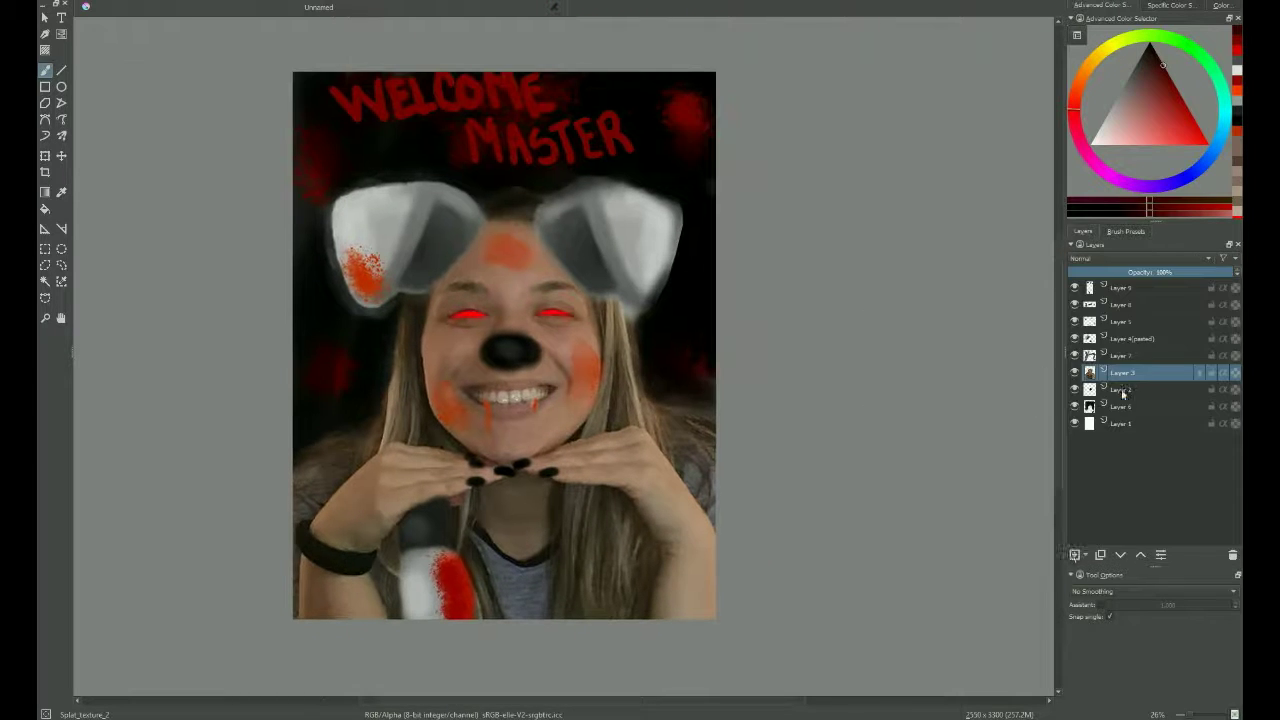
{"action": "left_click", "coordinate": [1120, 287]}
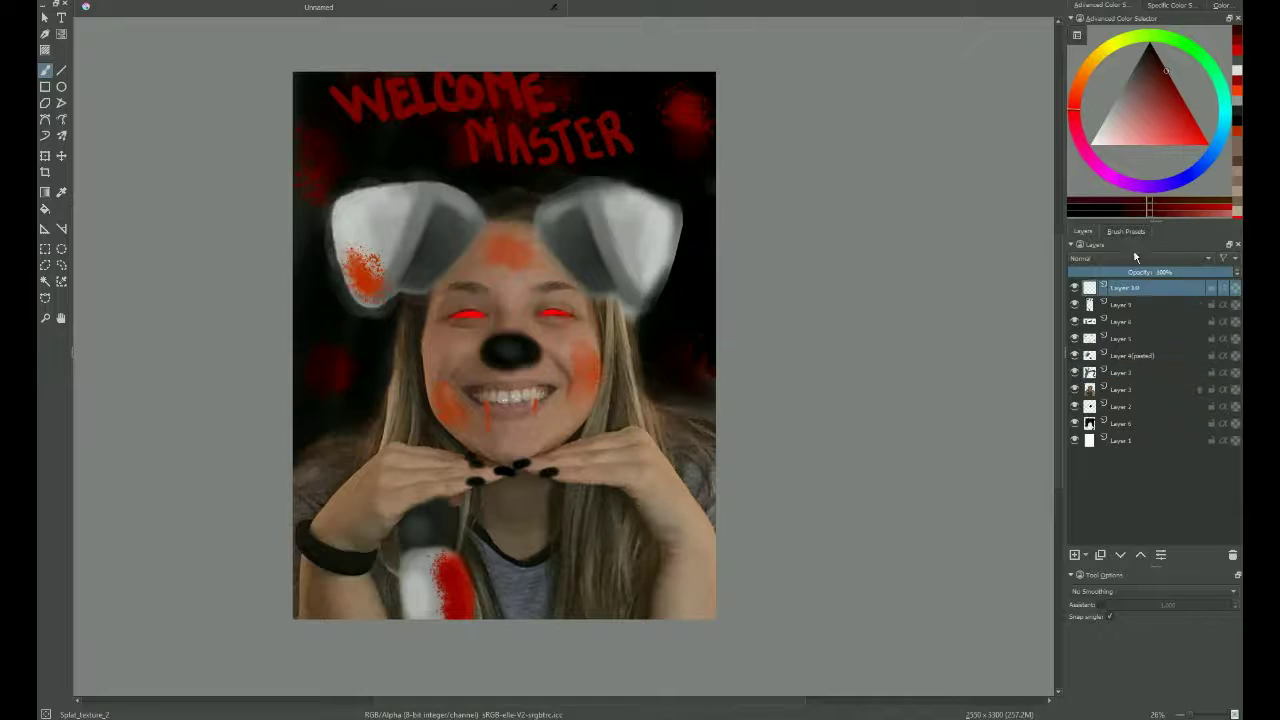
{"action": "left_click", "coordinate": [1126, 231]}
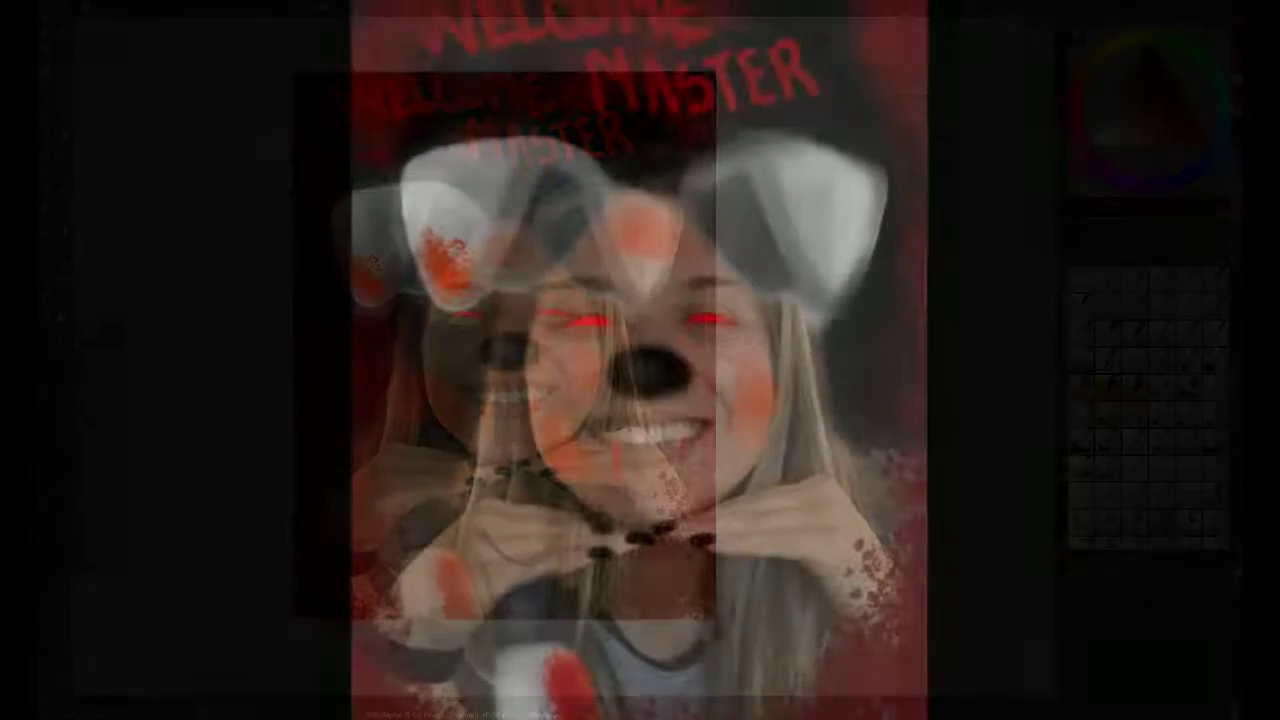